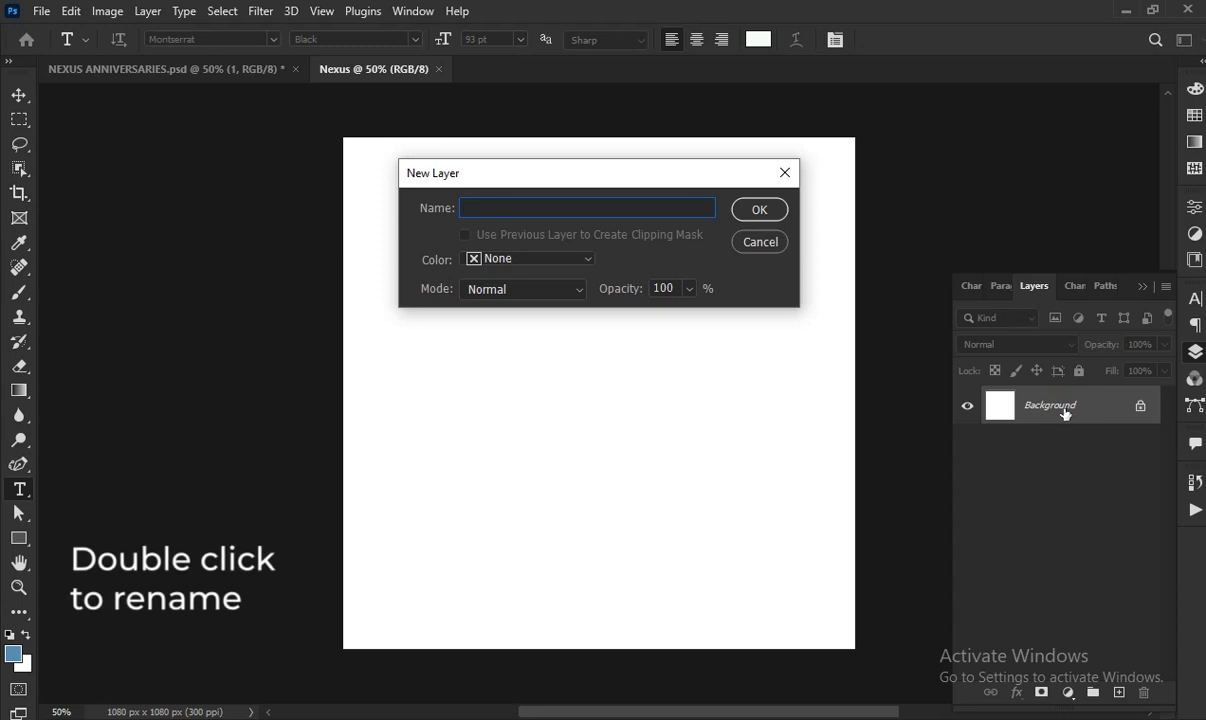
# Rename the layer to Background and add a Gradient Overlay layer style
pyautogui.write('Background')
pyautogui.click(760, 209)
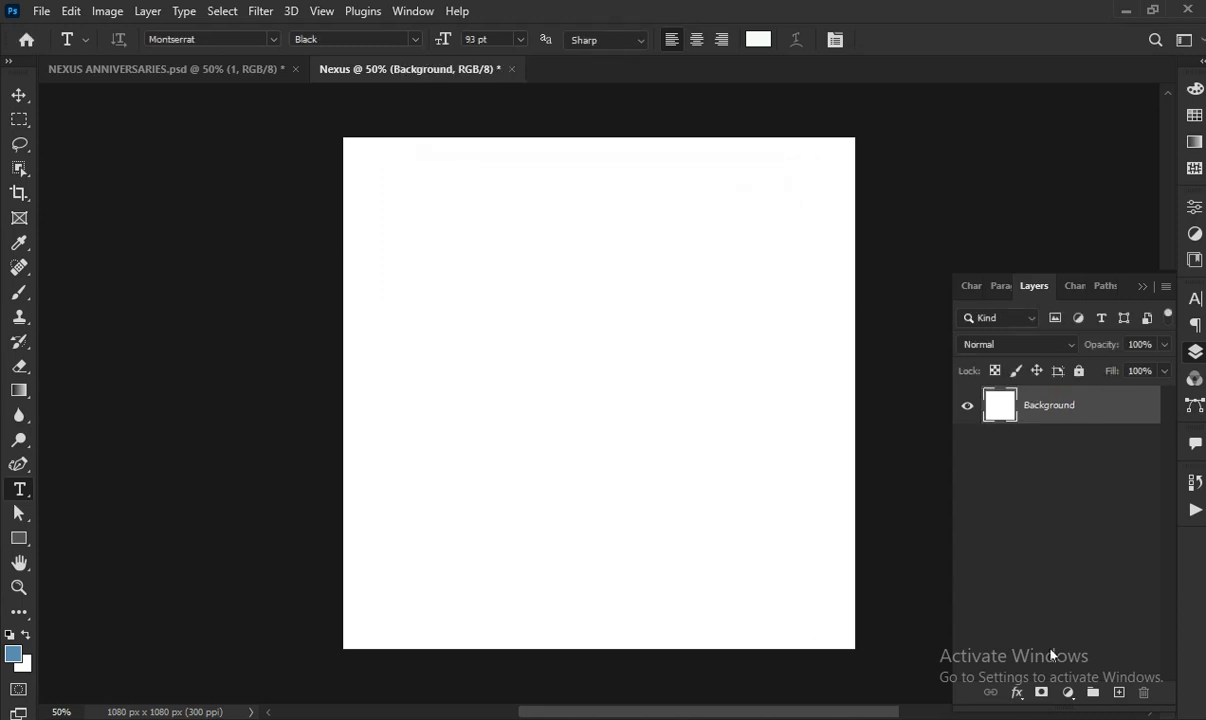
pyautogui.click(1015, 692)
pyautogui.click(1063, 627)
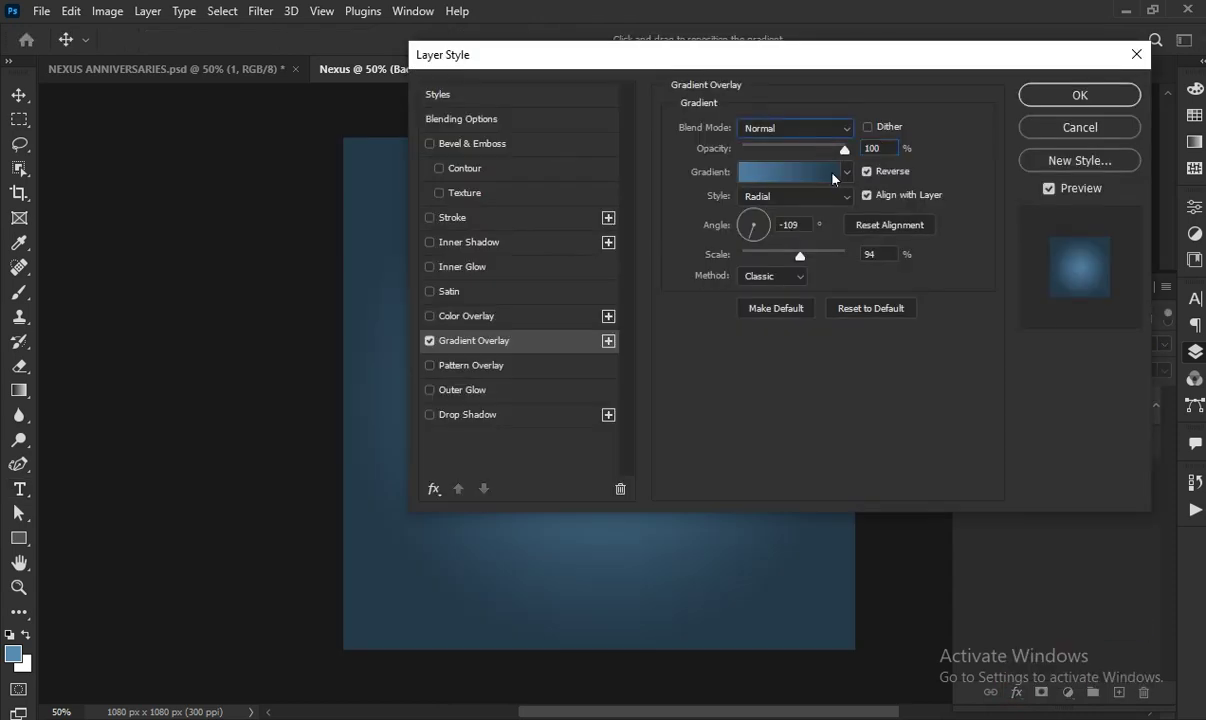
# Set the gradient stops to dark navy 253a4b on the left and lighter blue 507da0 on the right
pyautogui.click(785, 171)
pyautogui.click(672, 404)
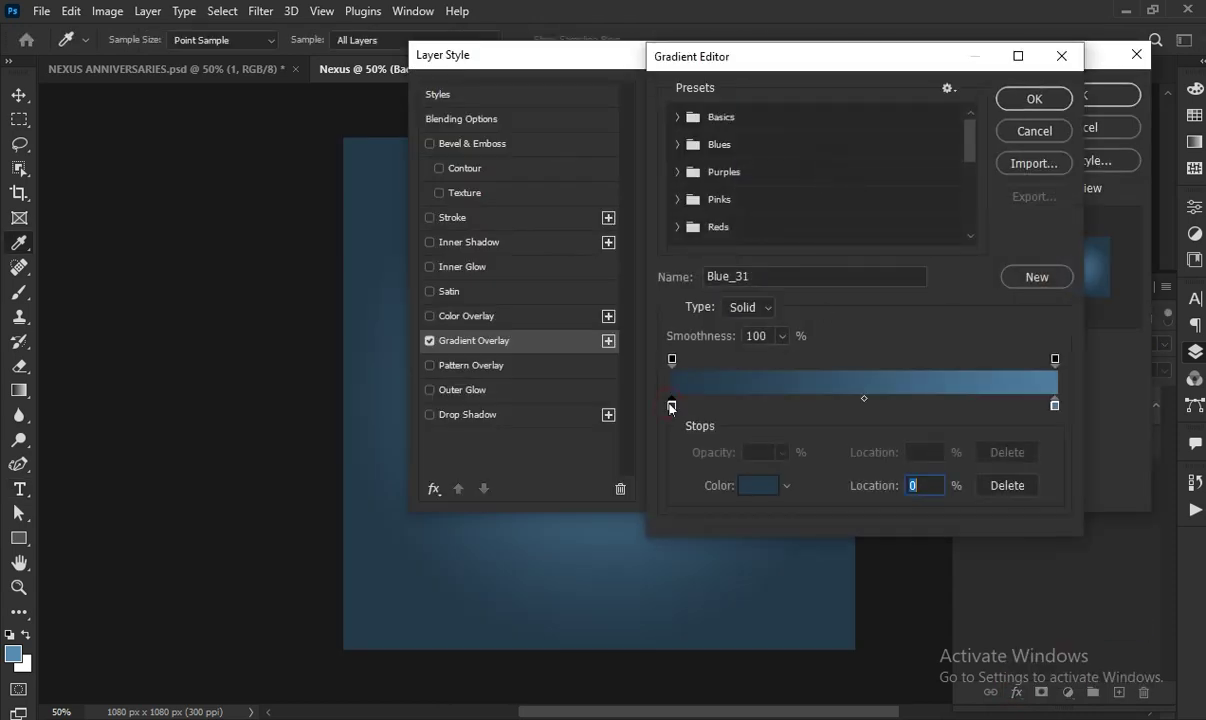
pyautogui.click(757, 486)
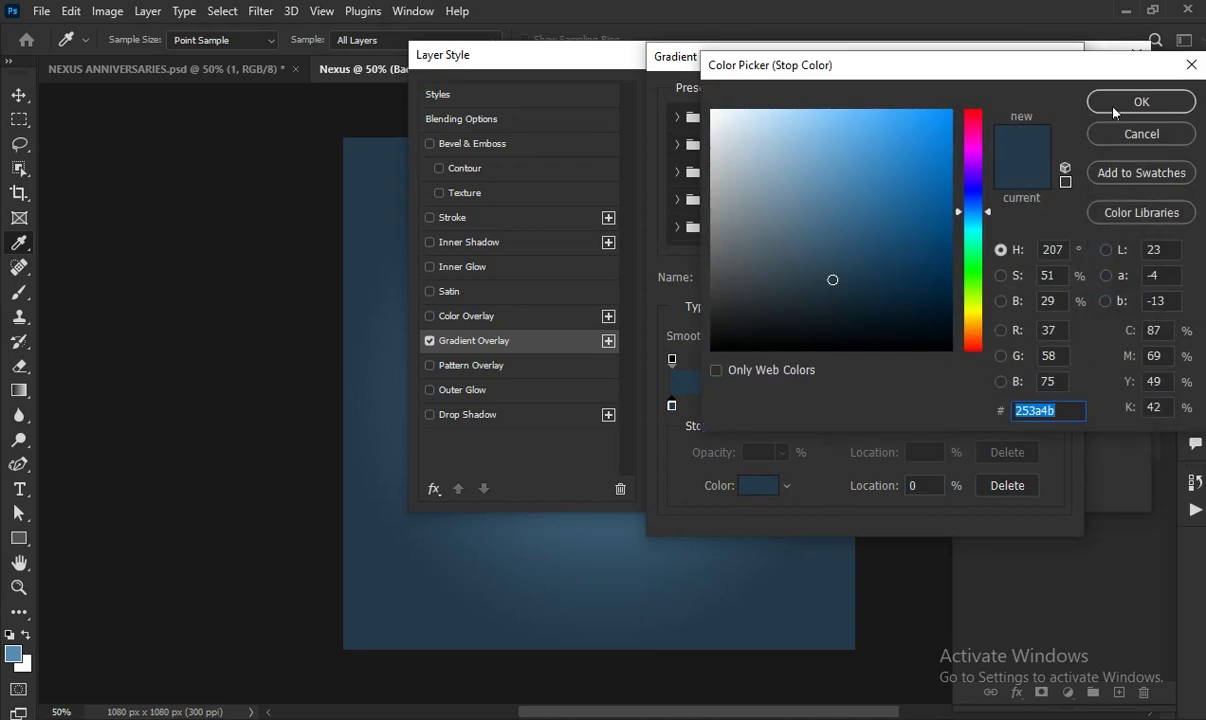
pyautogui.click(1114, 110)
pyautogui.click(1055, 404)
pyautogui.click(757, 486)
pyautogui.click(1066, 413)
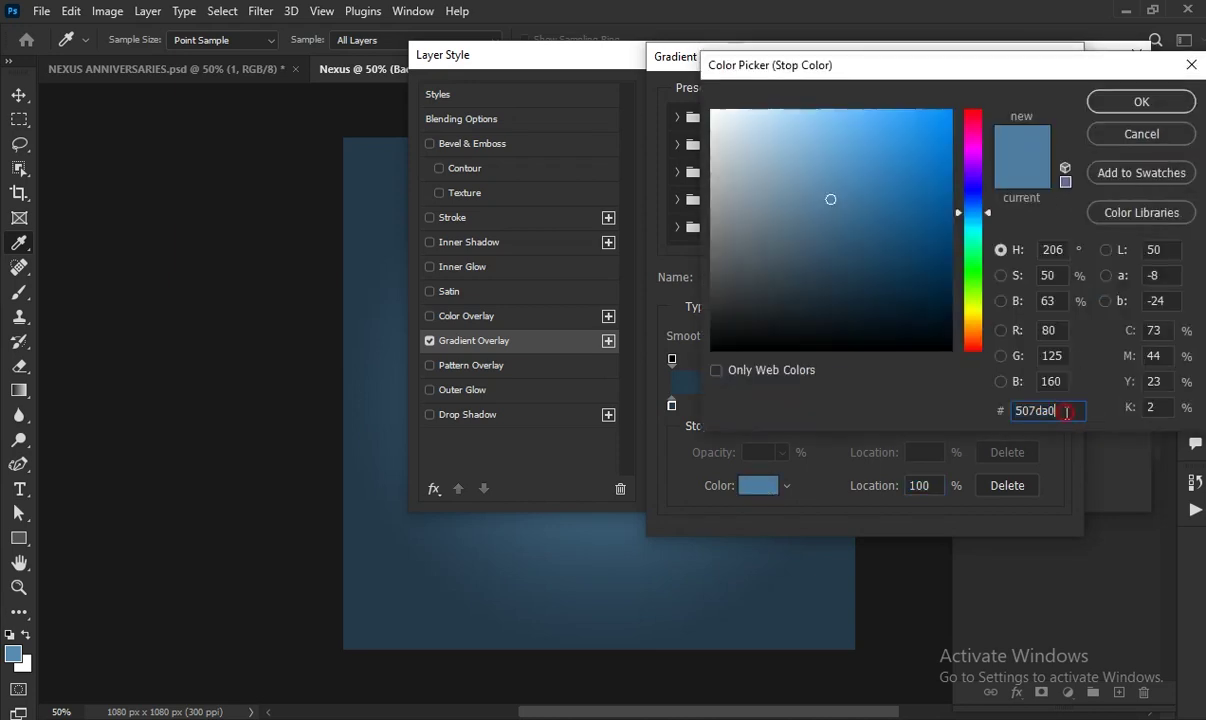
pyautogui.click(1134, 102)
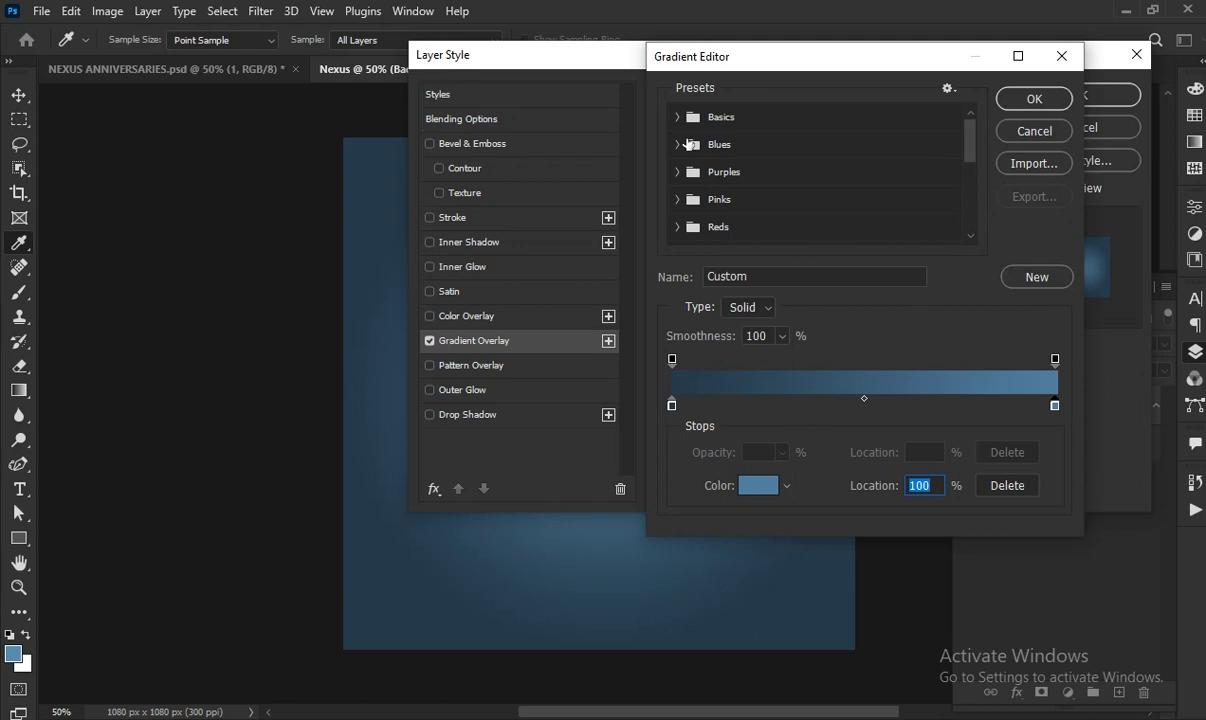
# Save the edited gradient as preset Blue_31 and apply the overlay to the background
pyautogui.click(677, 145)
pyautogui.scroll(-2, 743, 200)
pyautogui.doubleClick(745, 195)
pyautogui.click(803, 258)
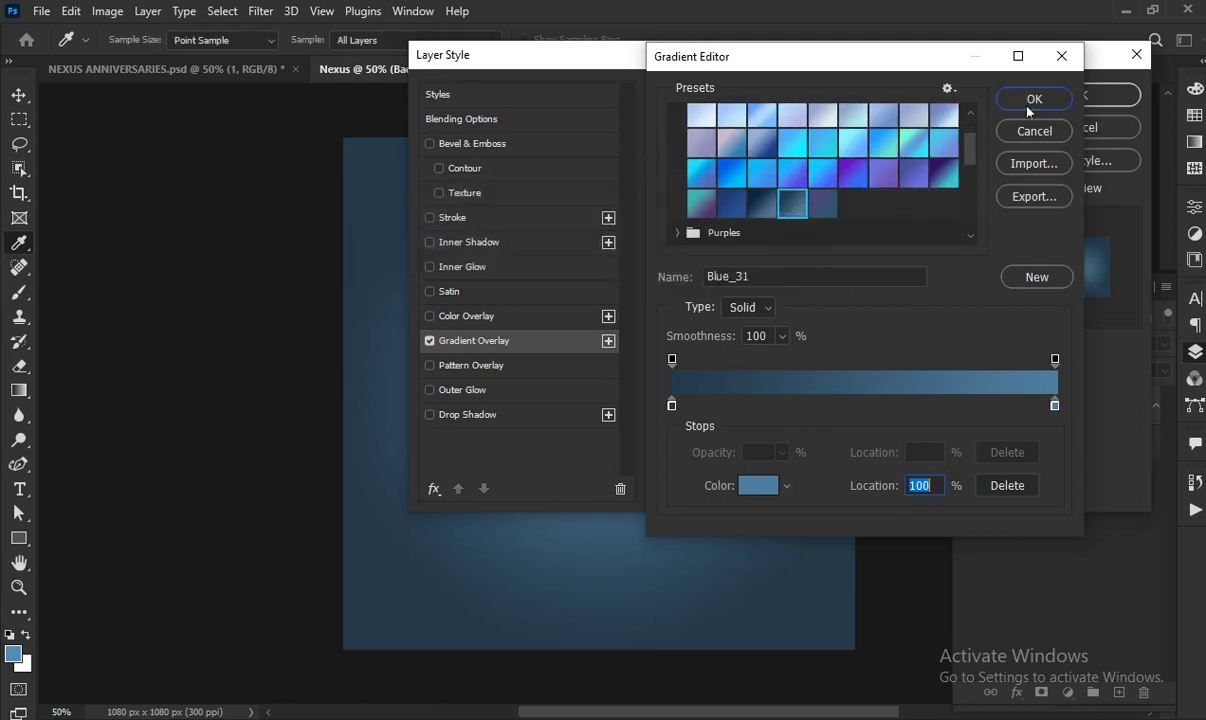
pyautogui.click(1034, 98)
pyautogui.click(1078, 98)
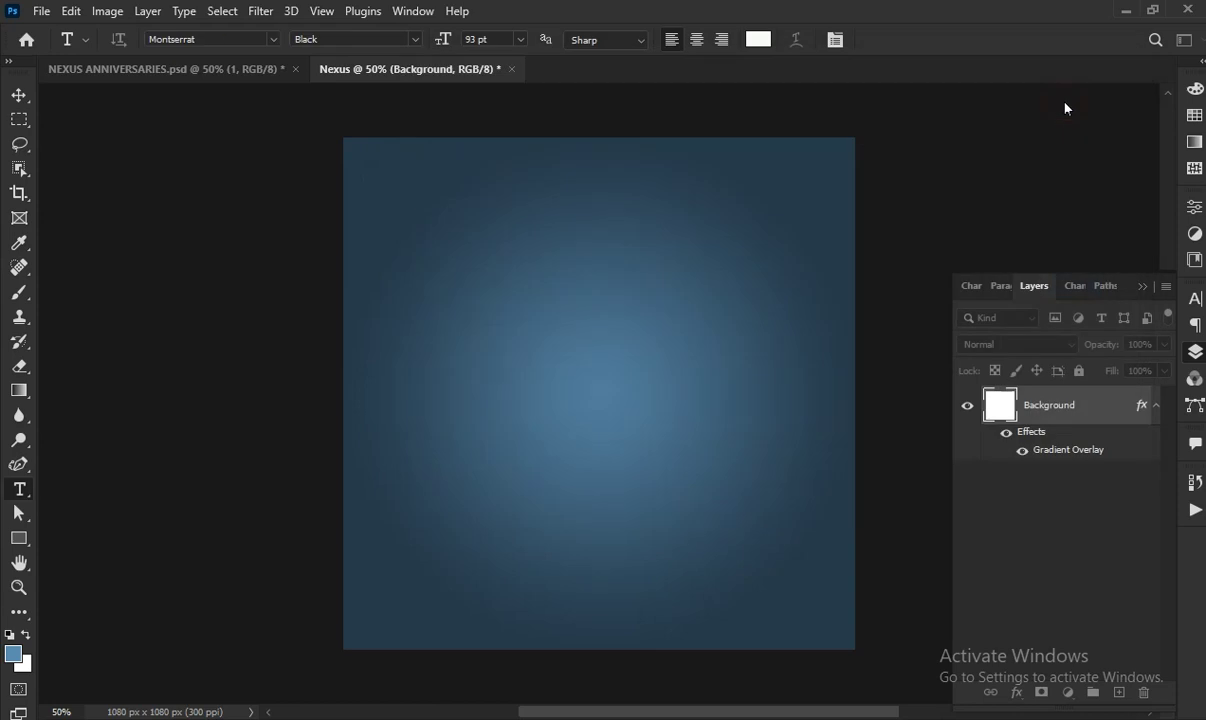
pyautogui.click(1155, 406)
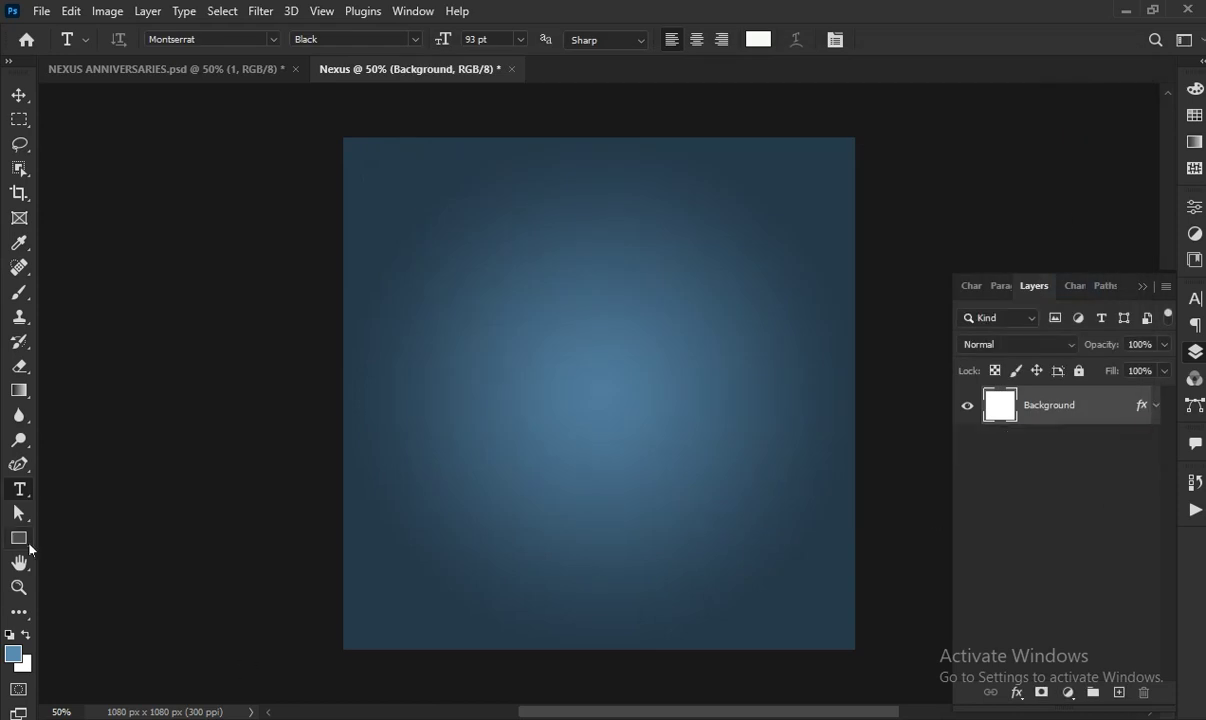
# Draw a white 1082 × 173 px rectangle along the canvas bottom, then add an empty layer above it
pyautogui.click(20, 539)
pyautogui.moveTo(342, 569); pyautogui.dragTo(855, 648)
pyautogui.click(979, 399)
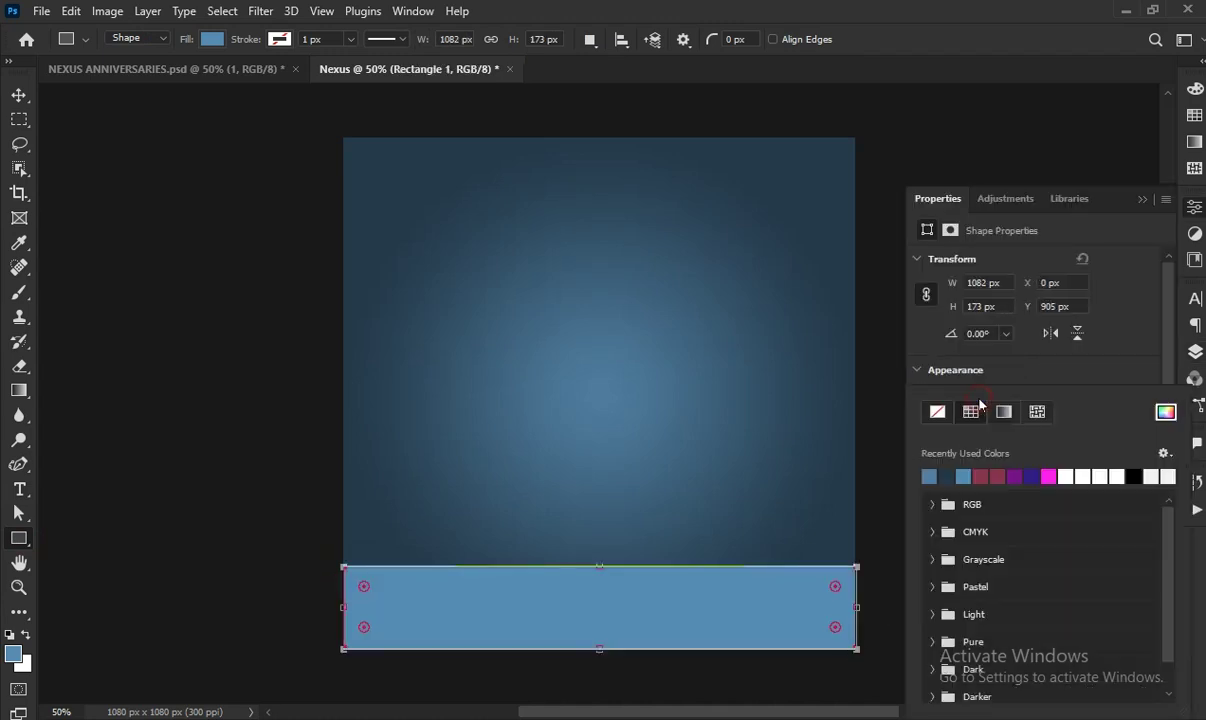
pyautogui.click(1080, 474)
pyautogui.click(1093, 372)
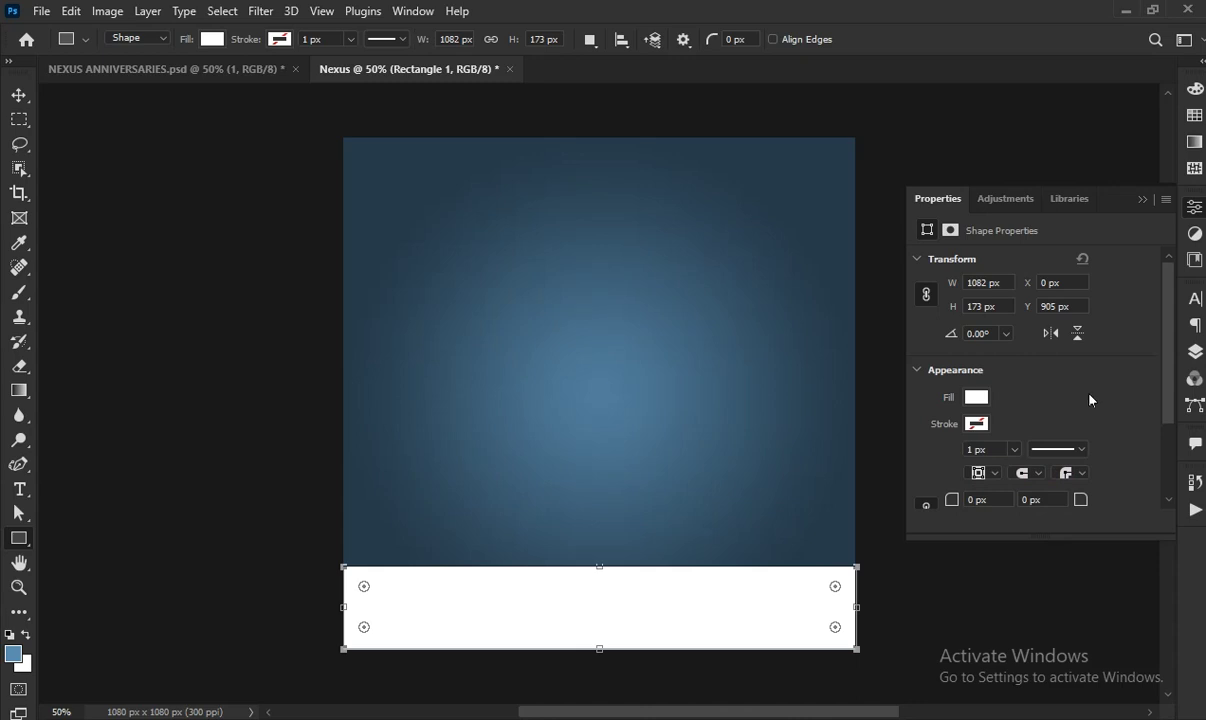
pyautogui.click(1195, 352)
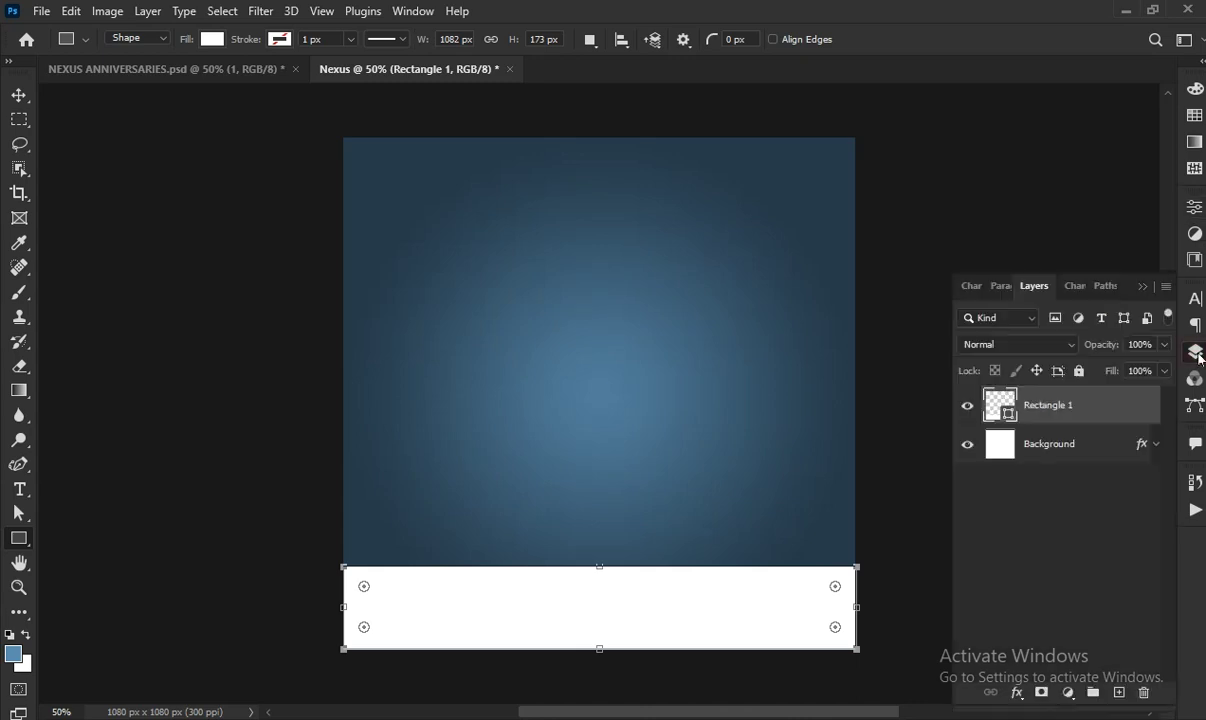
pyautogui.click(1119, 692)
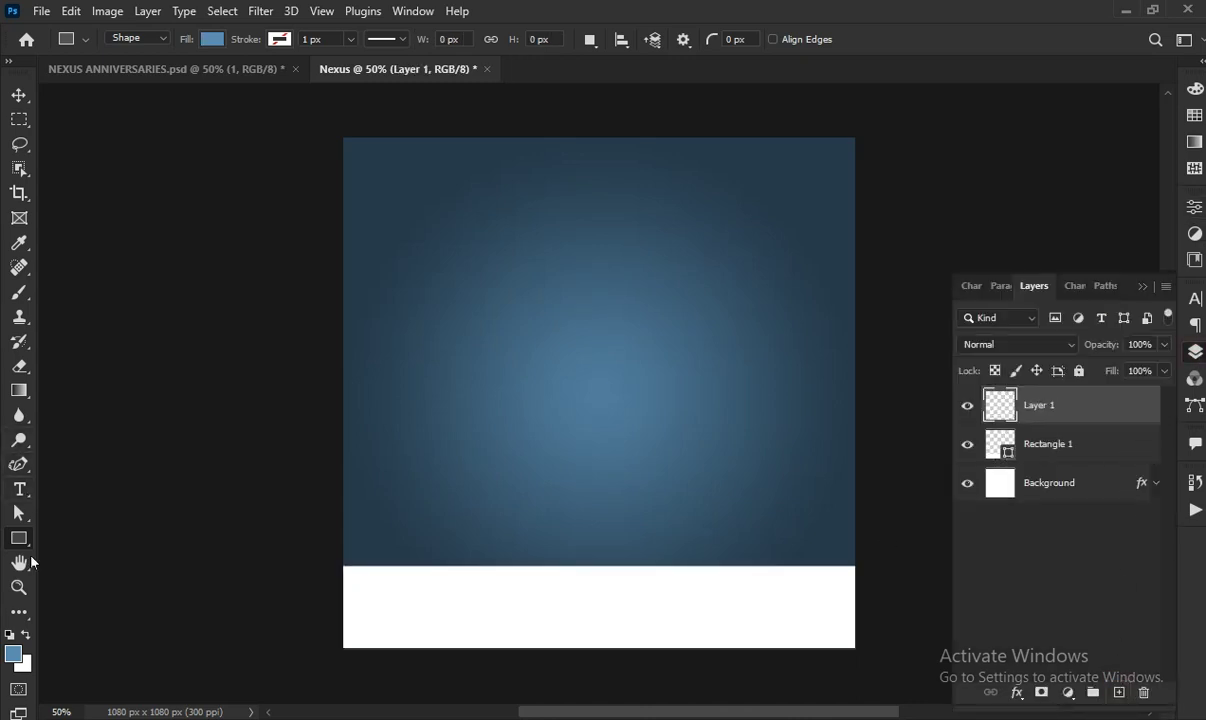
# Set up a soft brush at 600 px size with 13% hardness
pyautogui.click(19, 292)
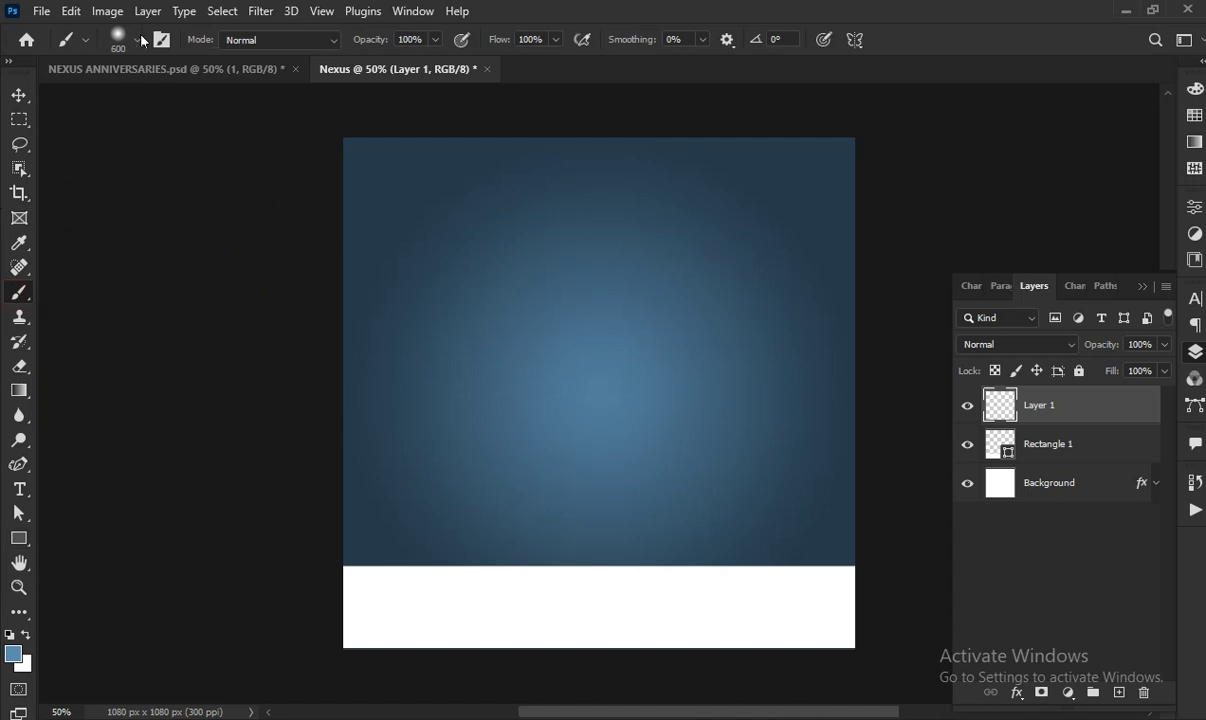
pyautogui.click(139, 40)
pyautogui.doubleClick(186, 75)
pyautogui.doubleClick(191, 121)
pyautogui.write('13')
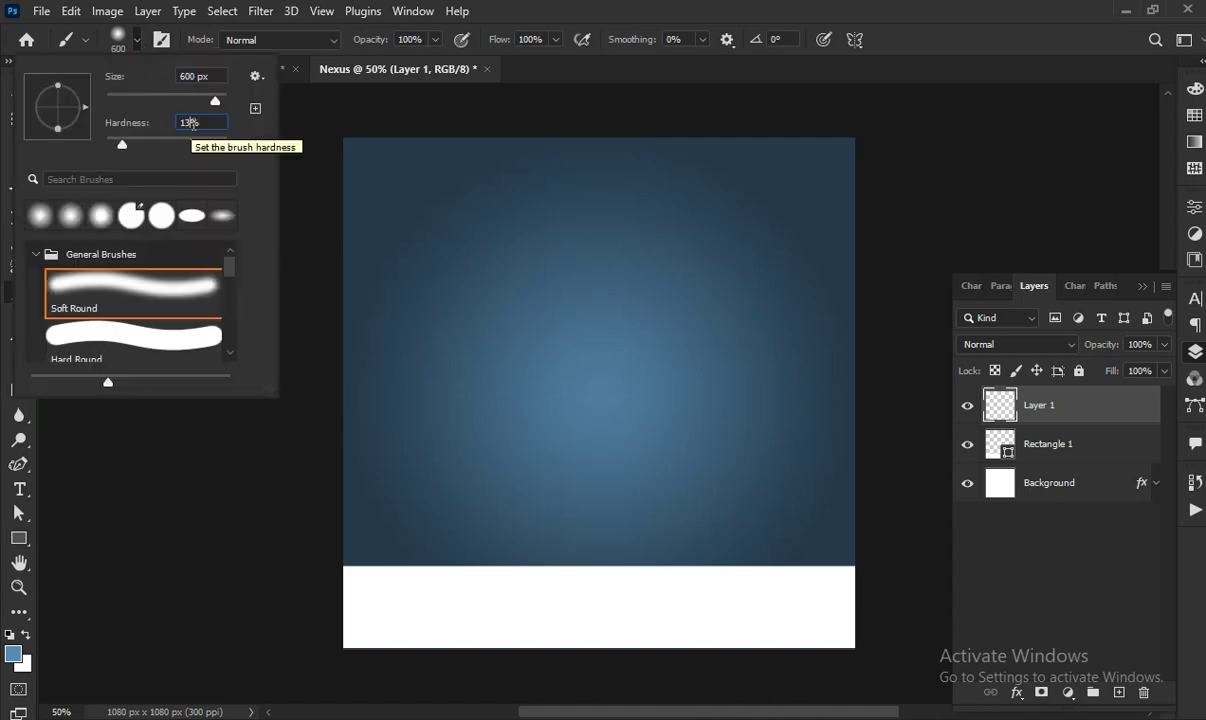
pyautogui.press('Return')
# Paint a soft bright-blue 4aa5e6 glow on the right side of Layer 1
pyautogui.click(13, 653)
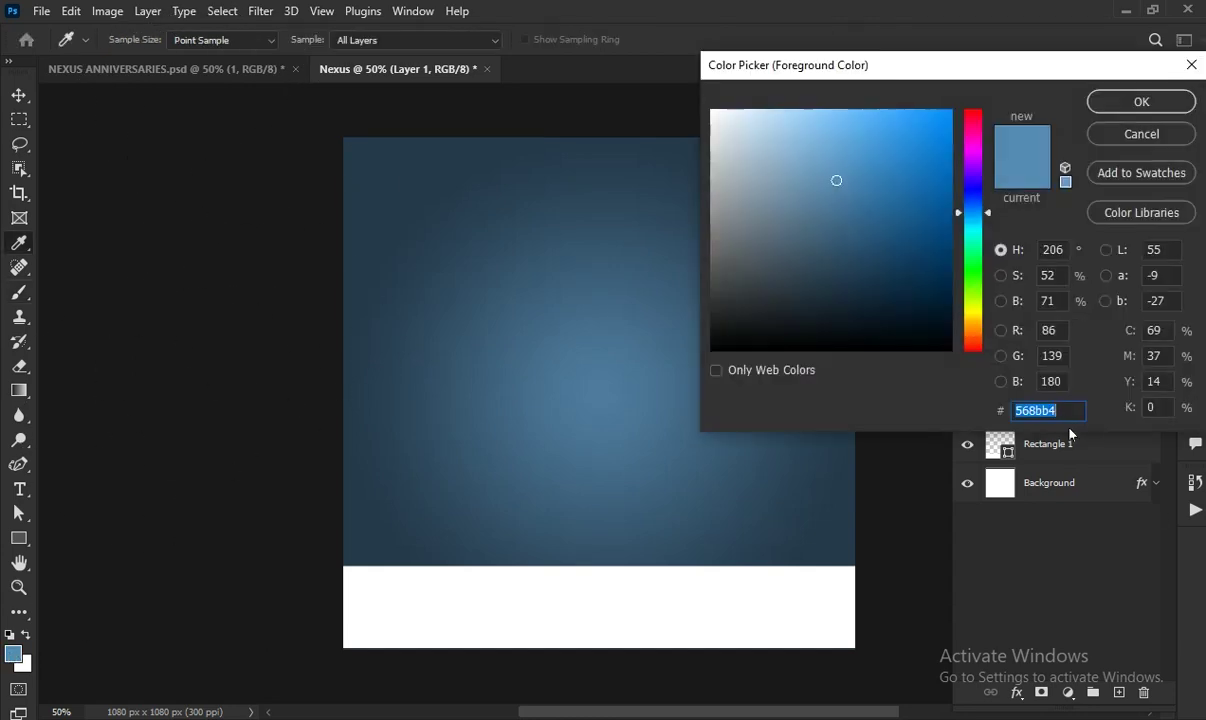
pyautogui.press('BackSpace')
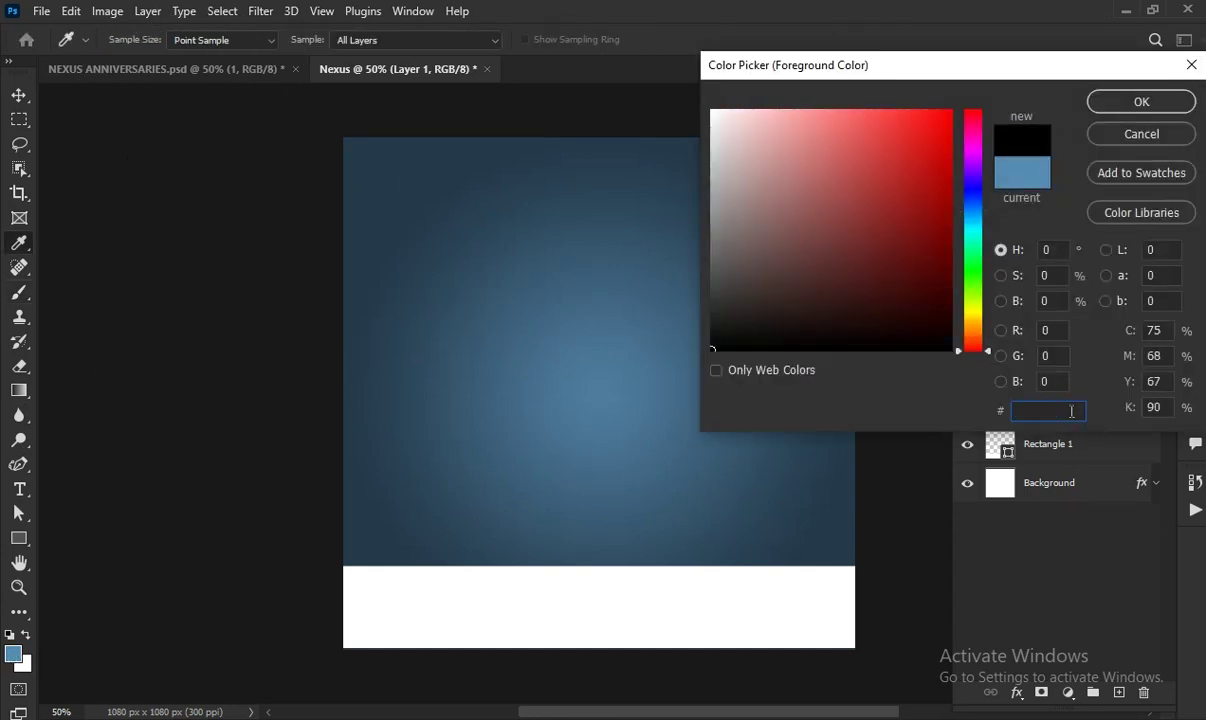
pyautogui.write('4aa5')
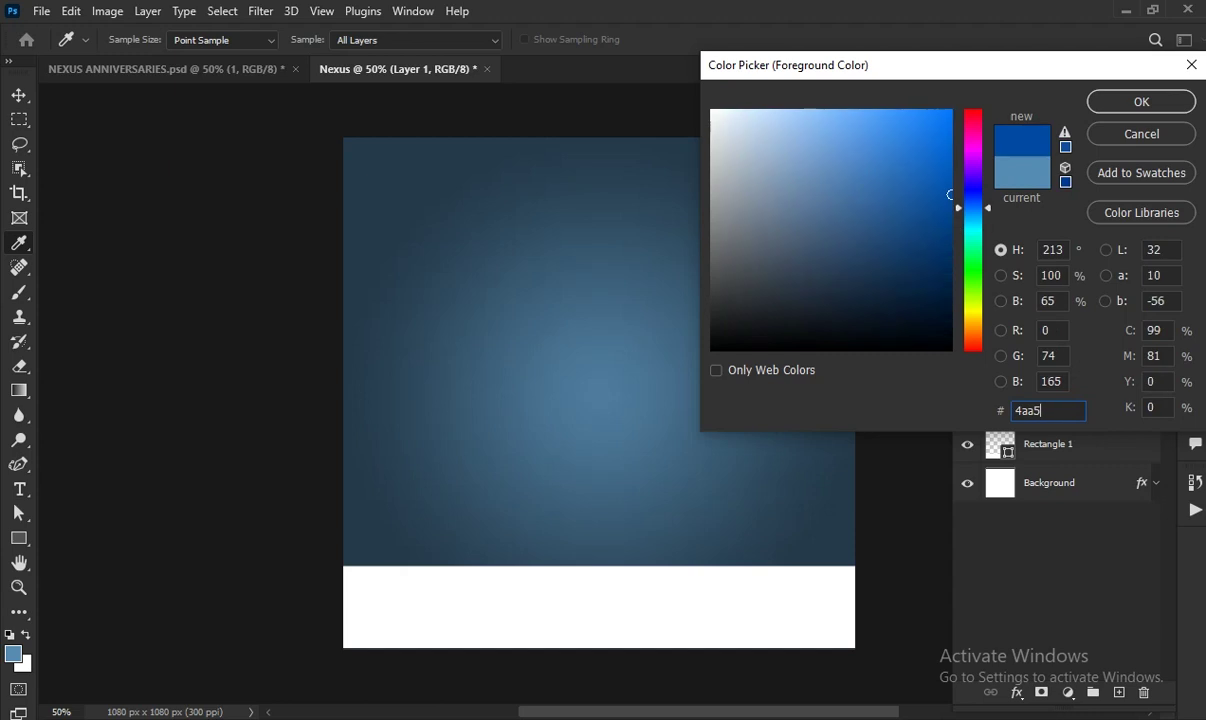
pyautogui.write('e6')
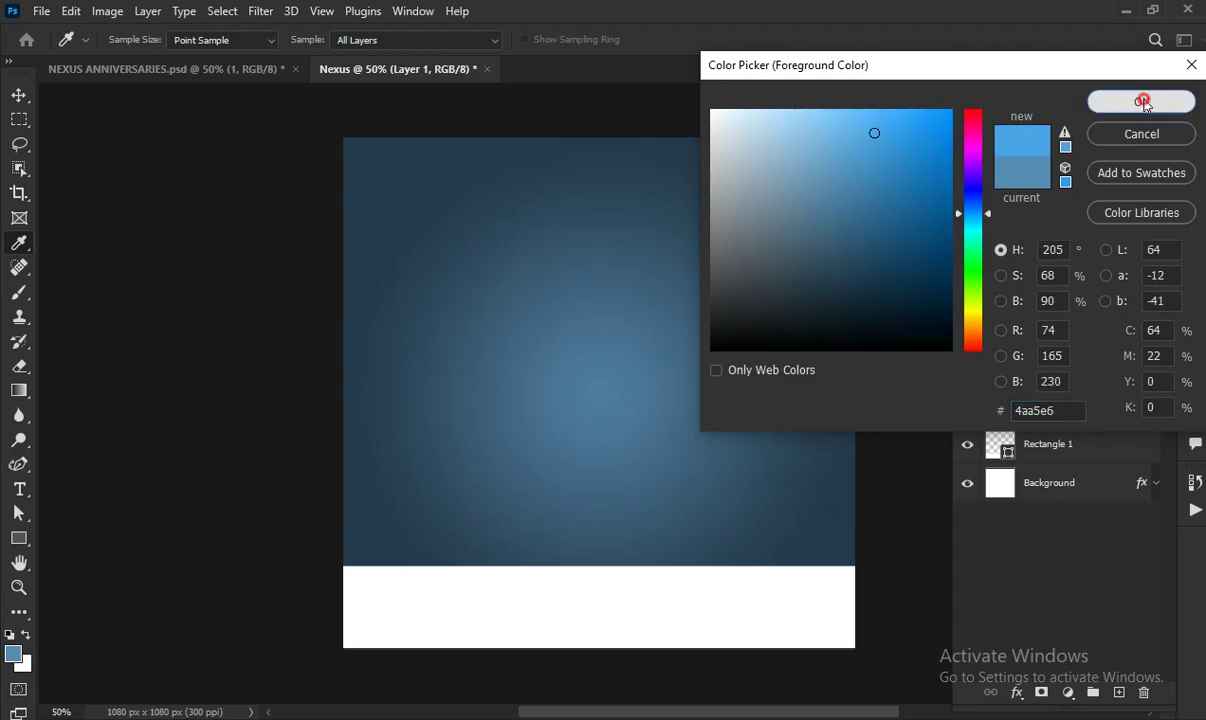
pyautogui.click(1141, 102)
pyautogui.press('b')
pyautogui.click(752, 454)
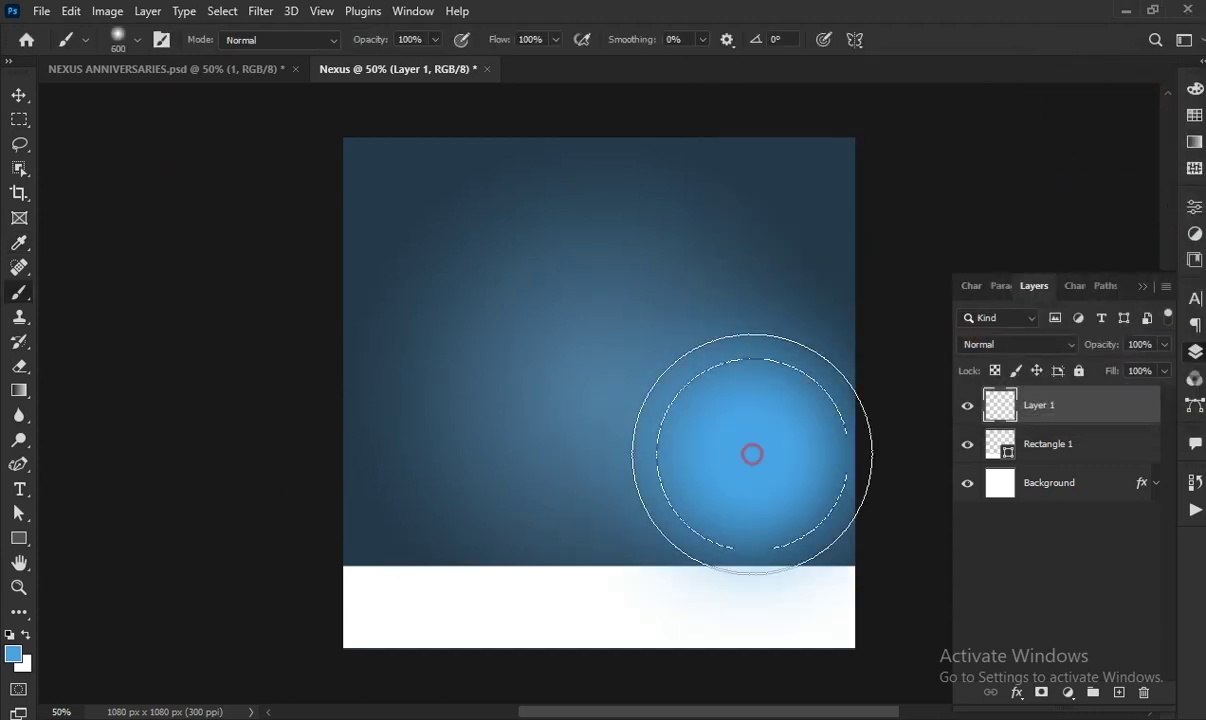
# On a new Layer 2, paint a soft magenta-red 893658 glow on the left
pyautogui.hotkey('ctrl', 'shift', 'alt', 'n')
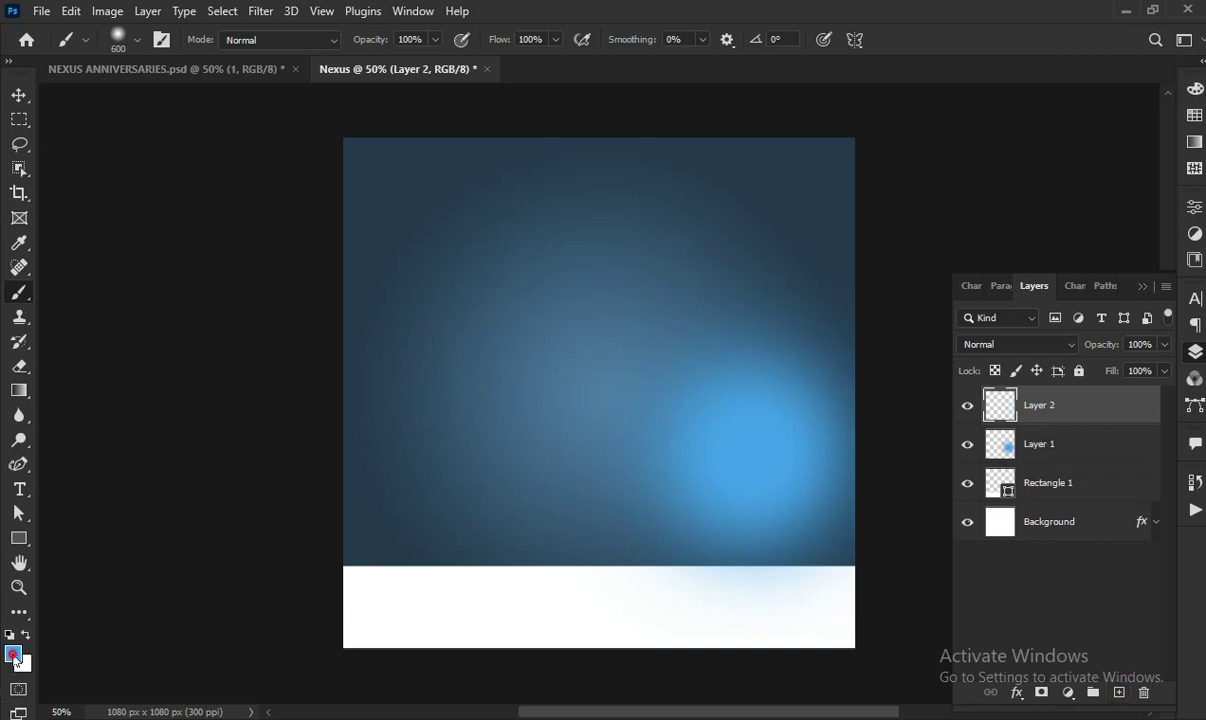
pyautogui.click(14, 656)
pyautogui.press('BackSpace')
pyautogui.write('8')
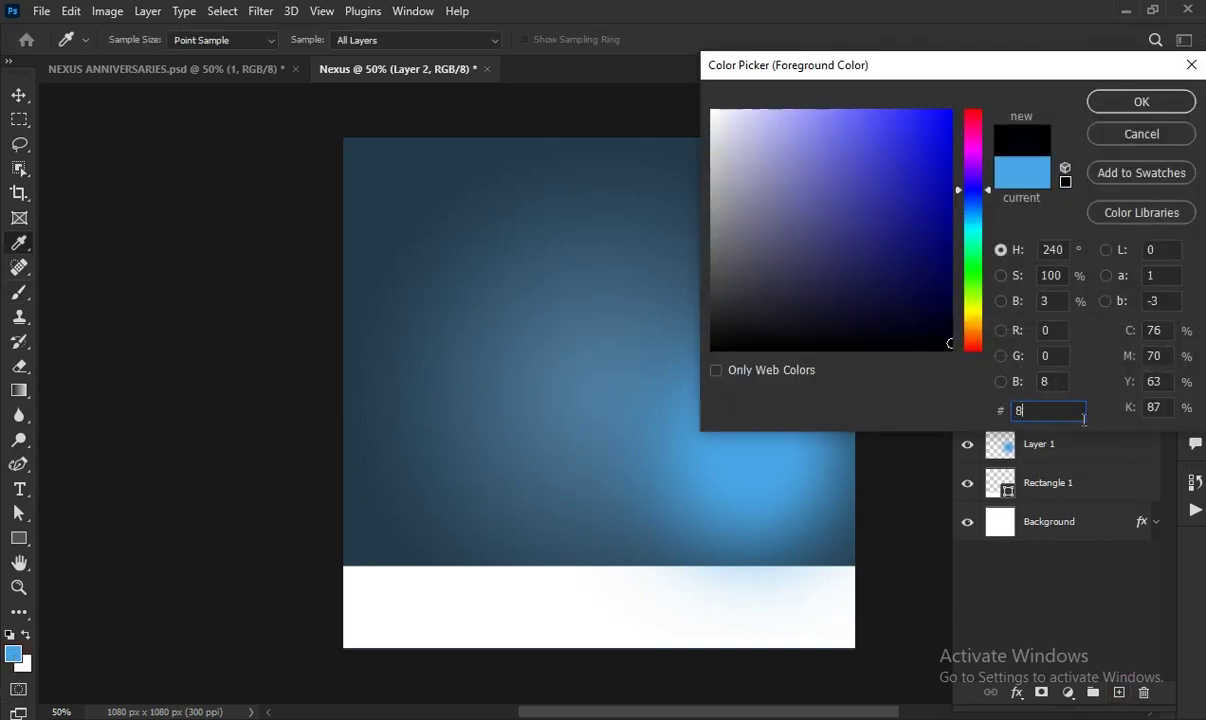
pyautogui.write('9365')
pyautogui.write('8')
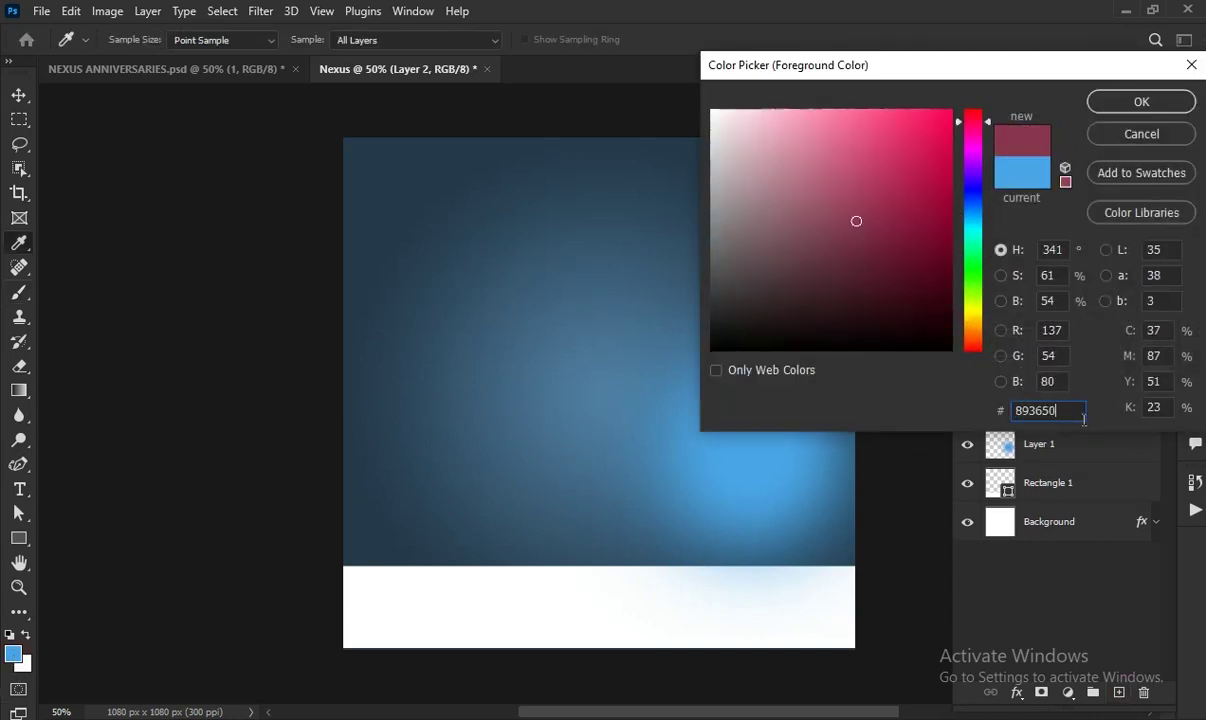
pyautogui.press('Return')
pyautogui.press('b')
pyautogui.click(431, 451)
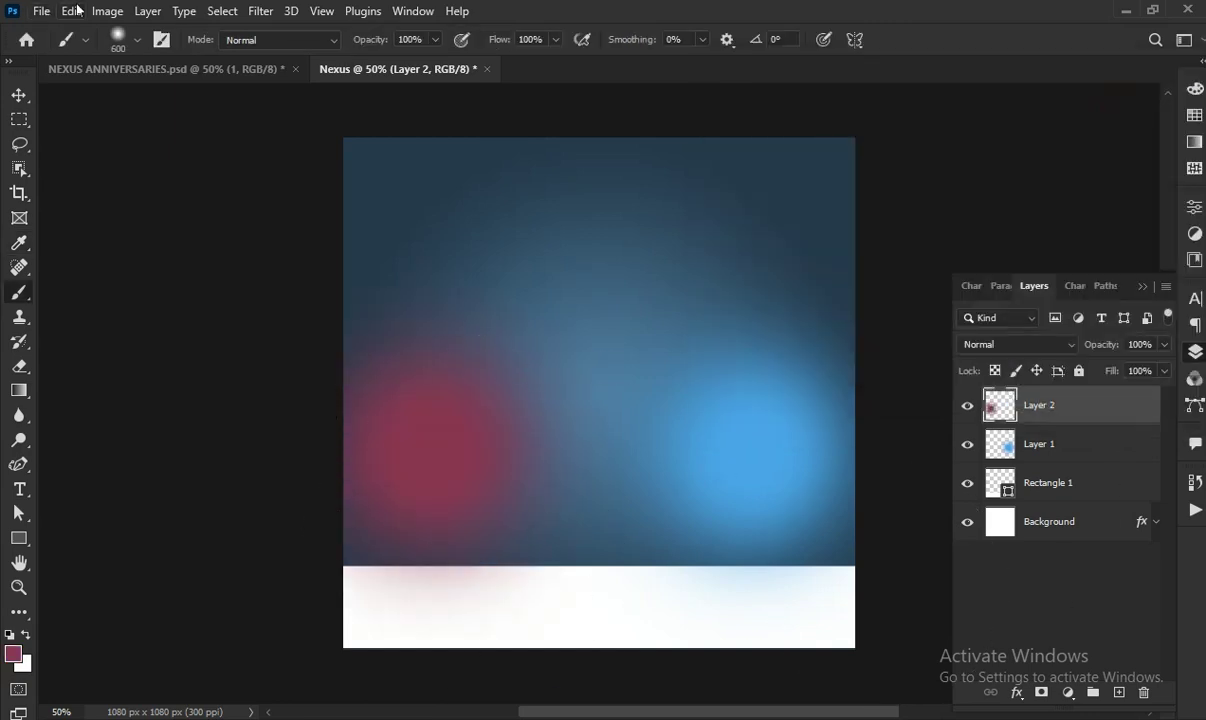
pyautogui.click(41, 11)
# Place the Flow_Cinematic_Backgrounds image and shift it slightly left
pyautogui.click(127, 367)
pyautogui.click(434, 167)
pyautogui.doubleClick(434, 167)
pyautogui.moveTo(479, 409); pyautogui.dragTo(364, 437)
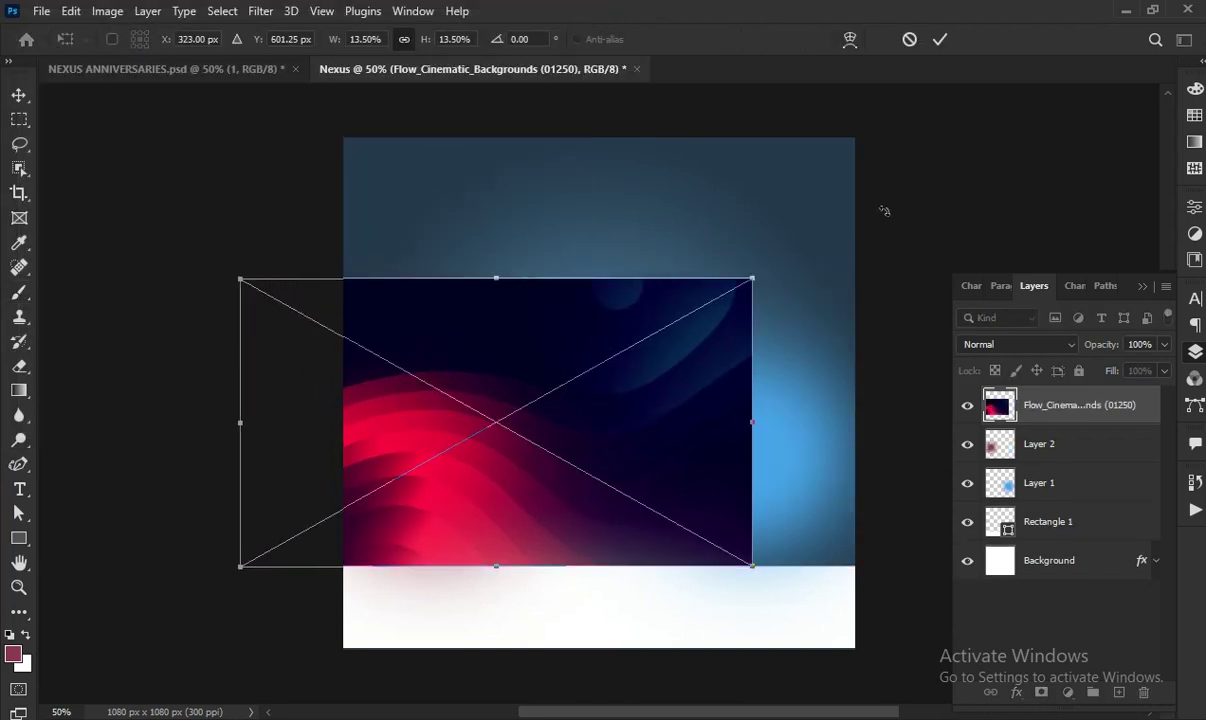
pyautogui.click(938, 40)
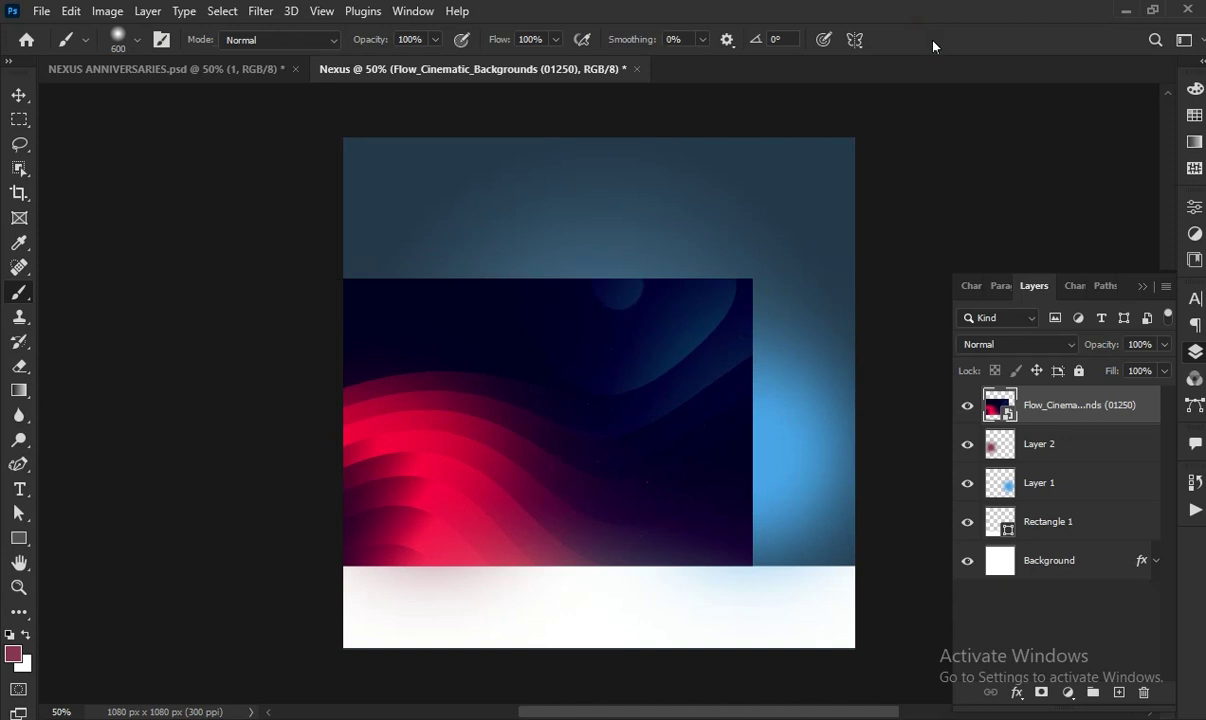
# Set the image layer to Lighten blending at 25% opacity
pyautogui.click(1025, 344)
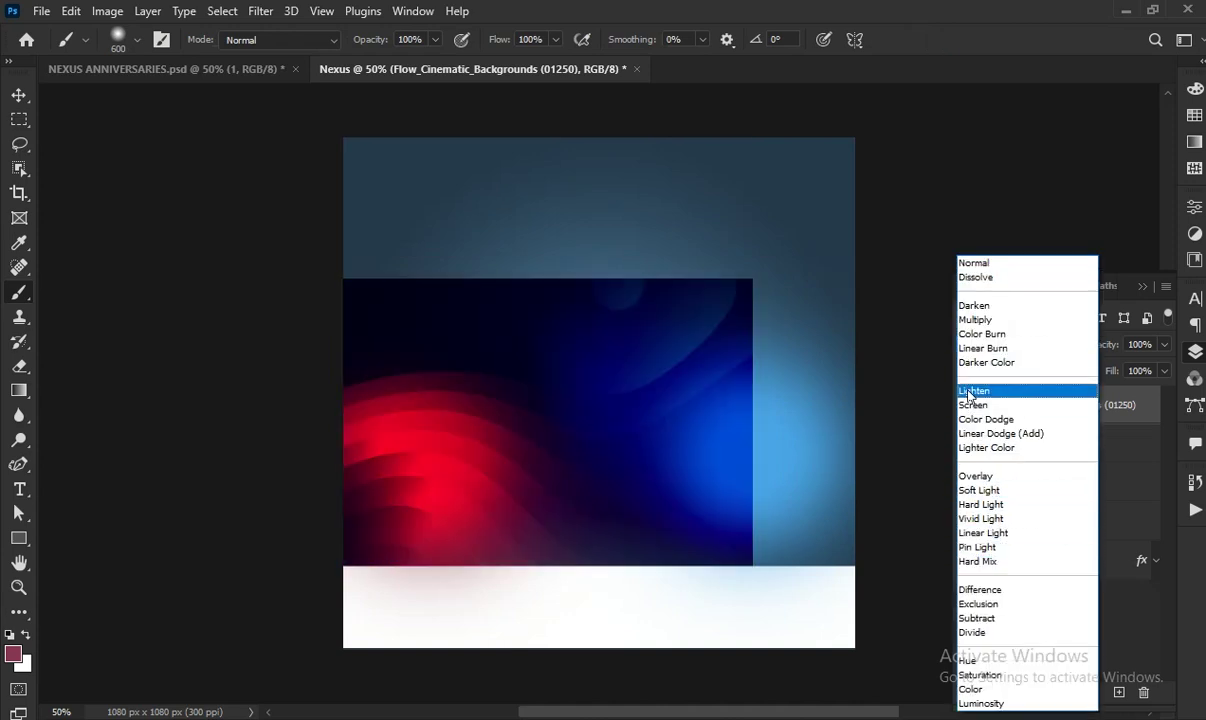
pyautogui.click(985, 390)
pyautogui.click(1151, 345)
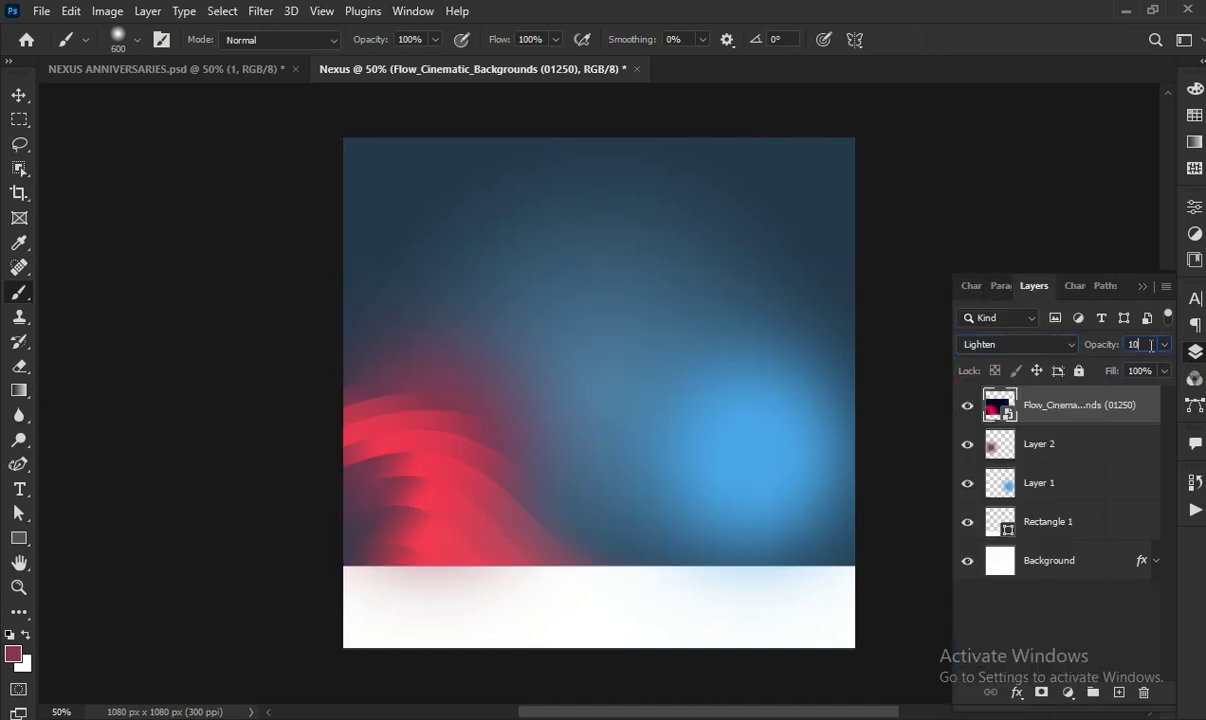
pyautogui.press('BackSpace')
pyautogui.press('BackSpace')
pyautogui.press('BackSpace')
pyautogui.press('BackSpace')
pyautogui.write('25')
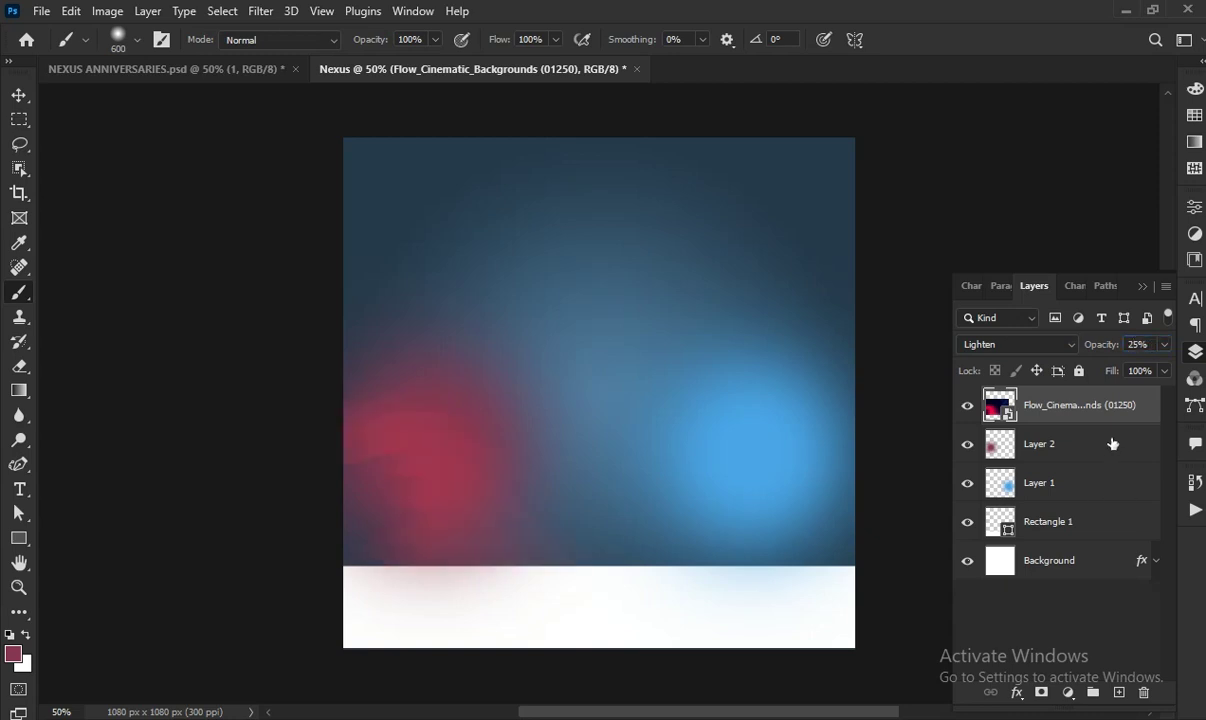
# Place the gold confetti image and raise Layer 2 to the top of the stack
pyautogui.click(41, 11)
pyautogui.click(136, 370)
pyautogui.click(328, 150)
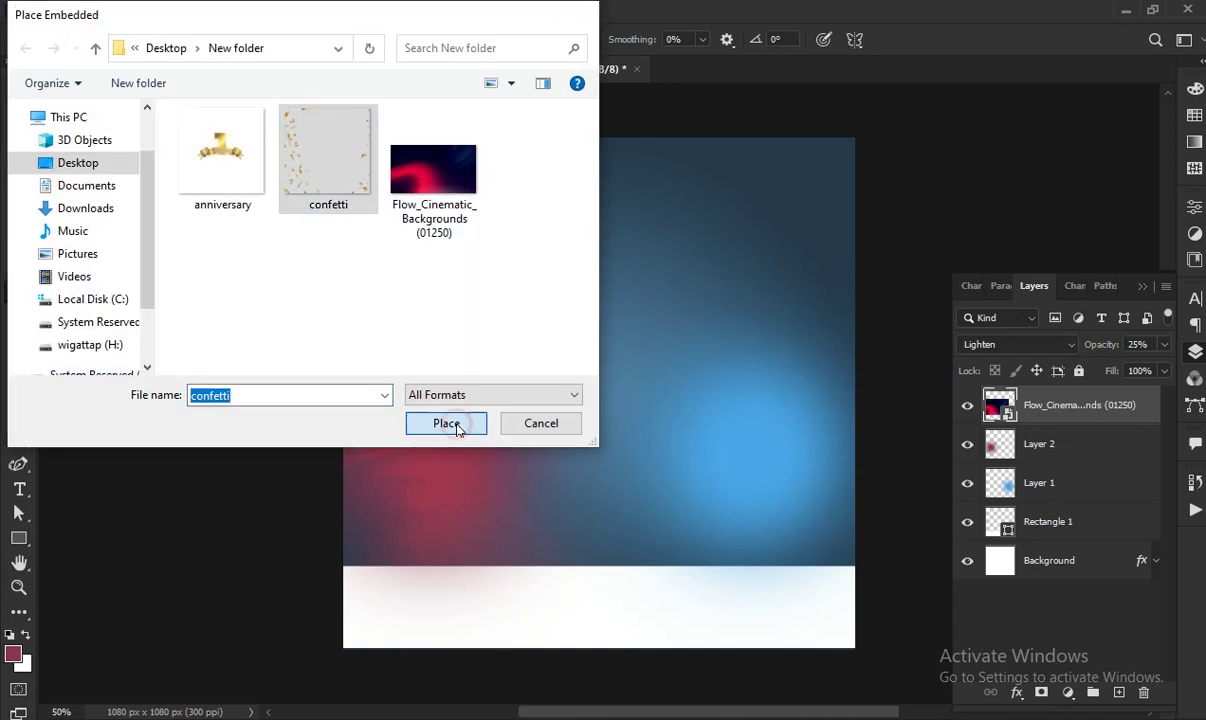
pyautogui.click(458, 424)
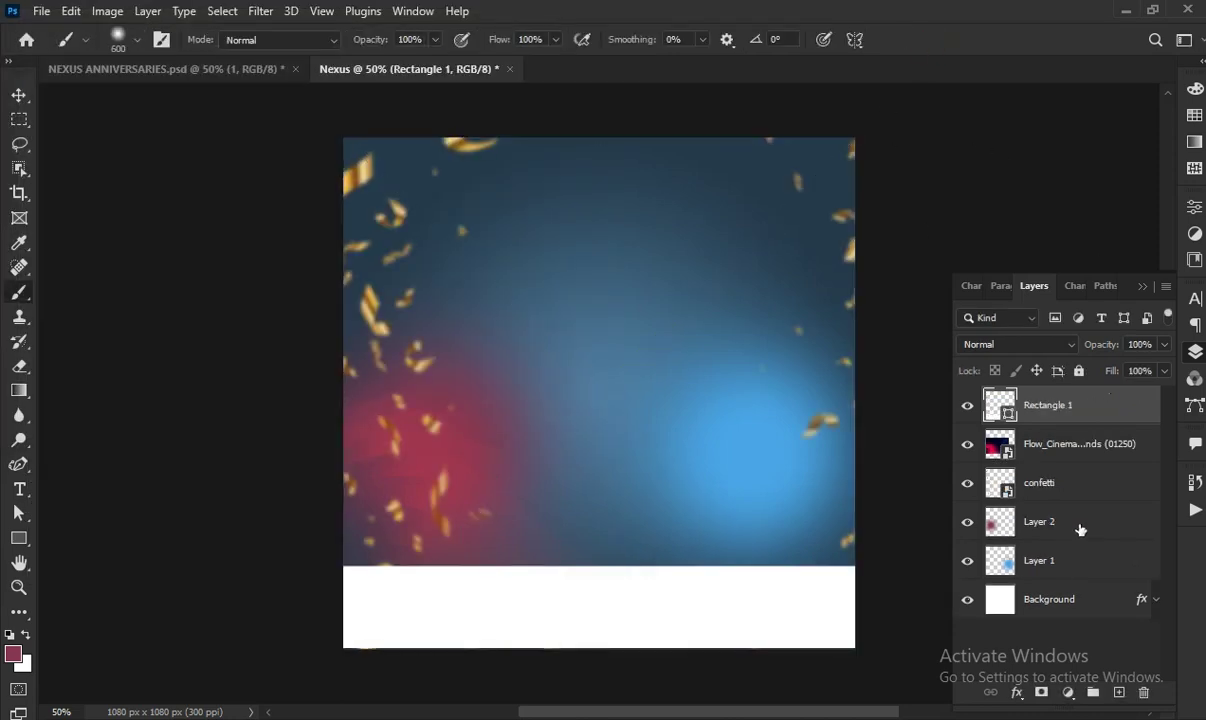
pyautogui.moveTo(1098, 523); pyautogui.dragTo(1092, 412)
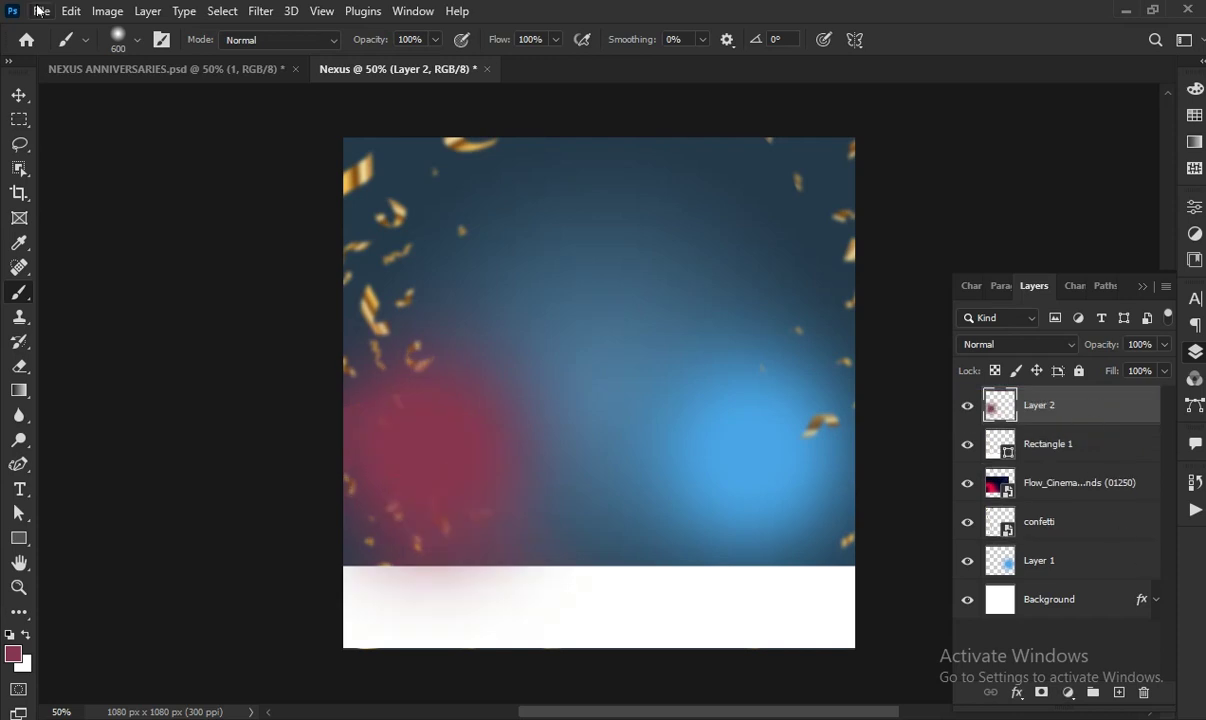
# Place the 1st Anniversary emblem and lower it below centre to Y 642 px
pyautogui.click(39, 11)
pyautogui.click(72, 344)
pyautogui.click(214, 115)
pyautogui.click(465, 421)
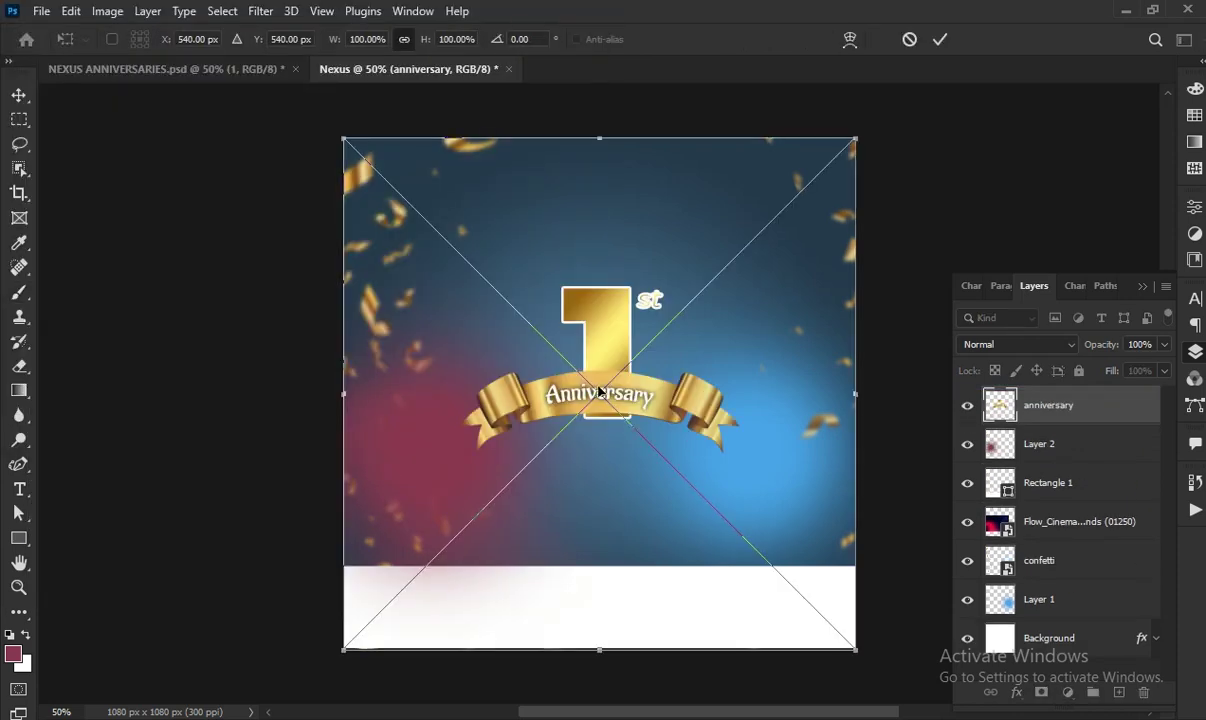
pyautogui.moveTo(598, 392); pyautogui.dragTo(599, 439)
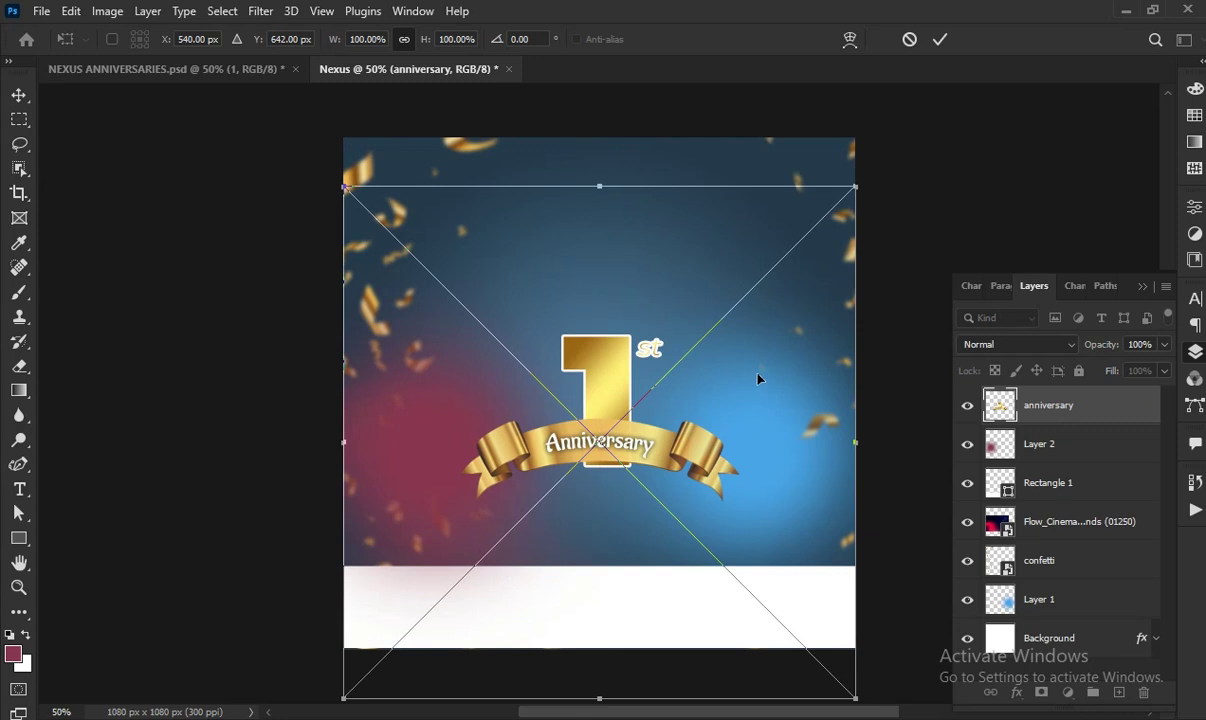
# Add a single location-pin glyph in Social Media Circled font at the left of the white band
pyautogui.click(940, 39)
pyautogui.press('t')
pyautogui.click(273, 39)
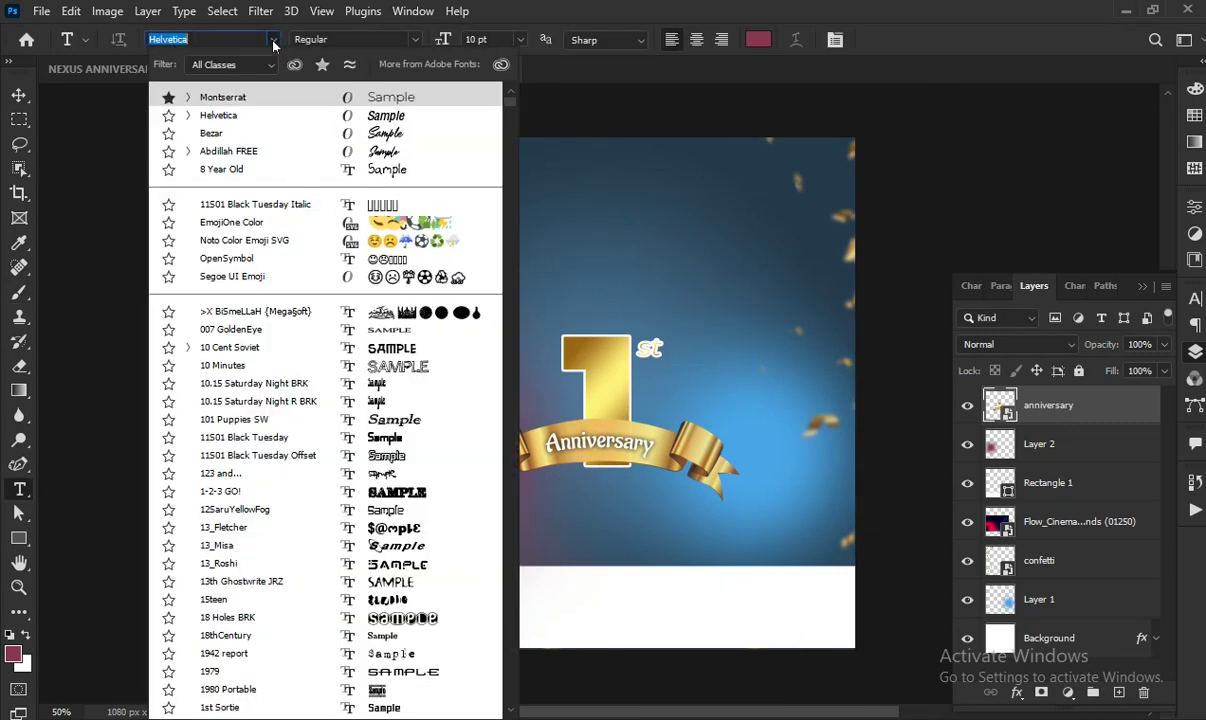
pyautogui.write('social')
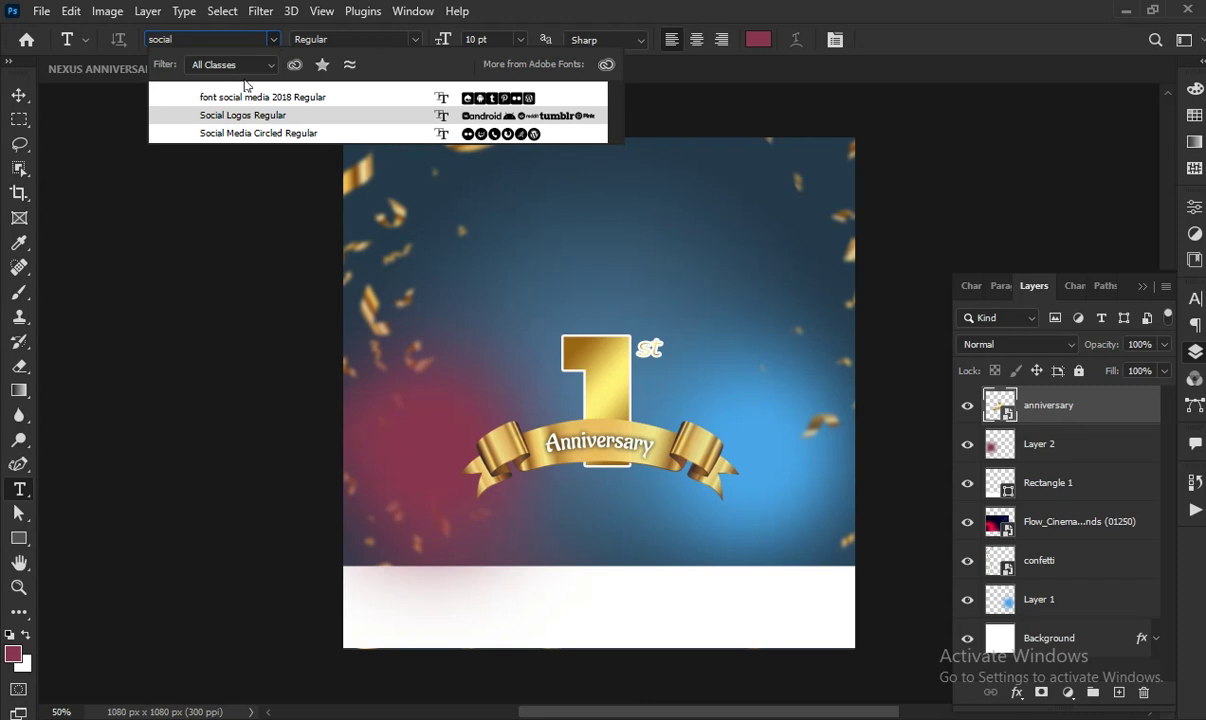
pyautogui.click(270, 132)
pyautogui.click(390, 611)
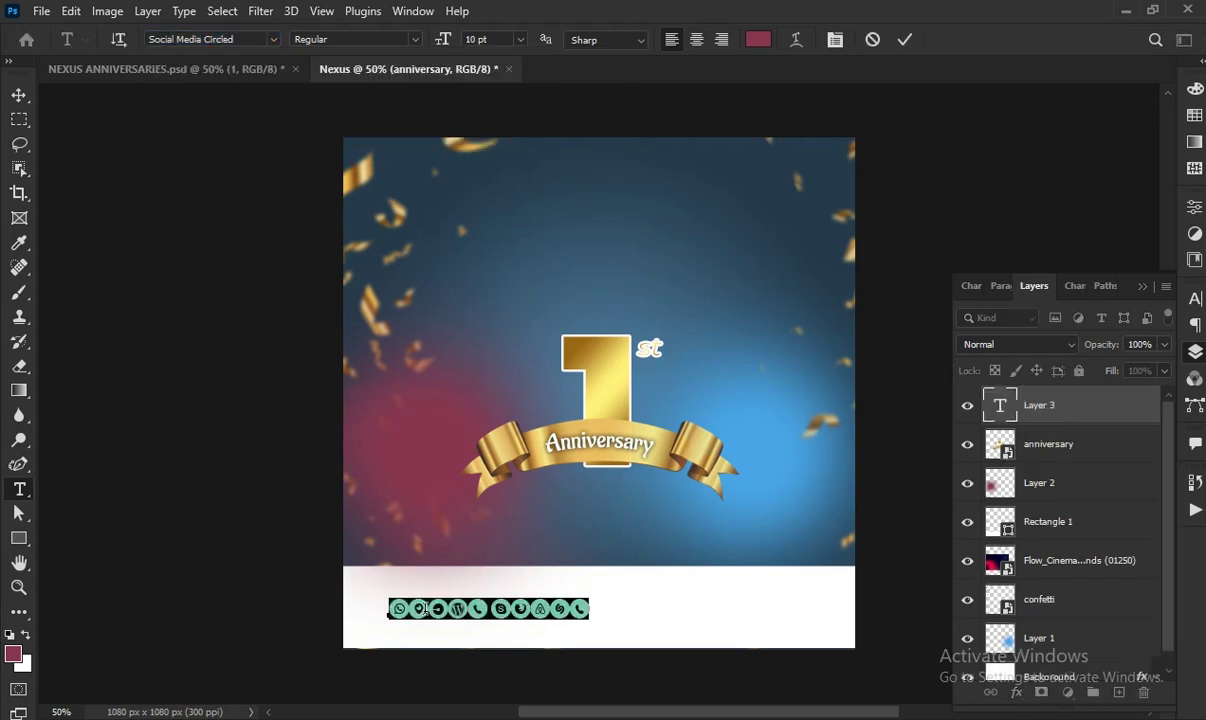
pyautogui.click(409, 609)
pyautogui.press('BackSpace')
pyautogui.press('BackSpace')
pyautogui.press('BackSpace')
pyautogui.press('BackSpace')
pyautogui.press('BackSpace')
pyautogui.press('BackSpace')
pyautogui.press('BackSpace')
pyautogui.press('BackSpace')
pyautogui.press('BackSpace')
pyautogui.press('BackSpace')
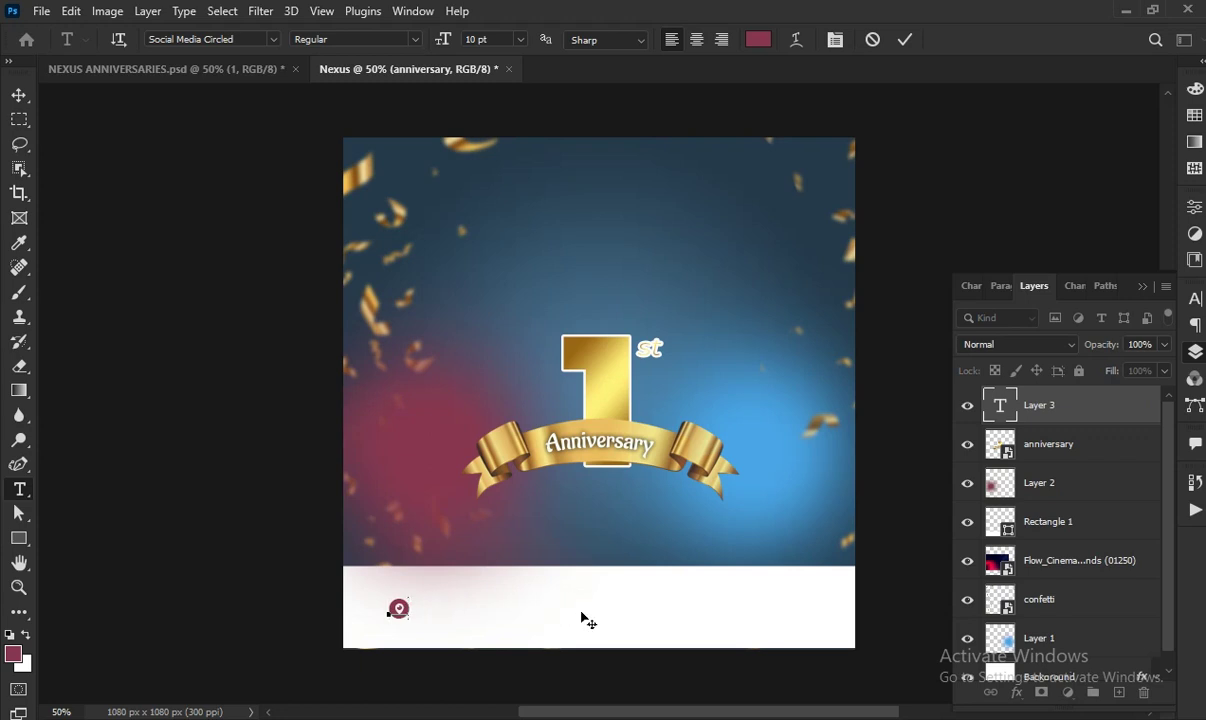
pyautogui.click(904, 39)
# Type the shop's two-line street address in Montserrat beside the pin icon
pyautogui.click(274, 39)
pyautogui.click(273, 114)
pyautogui.hotkey('ctrl', 'z')
pyautogui.click(434, 615)
pyautogui.click(273, 40)
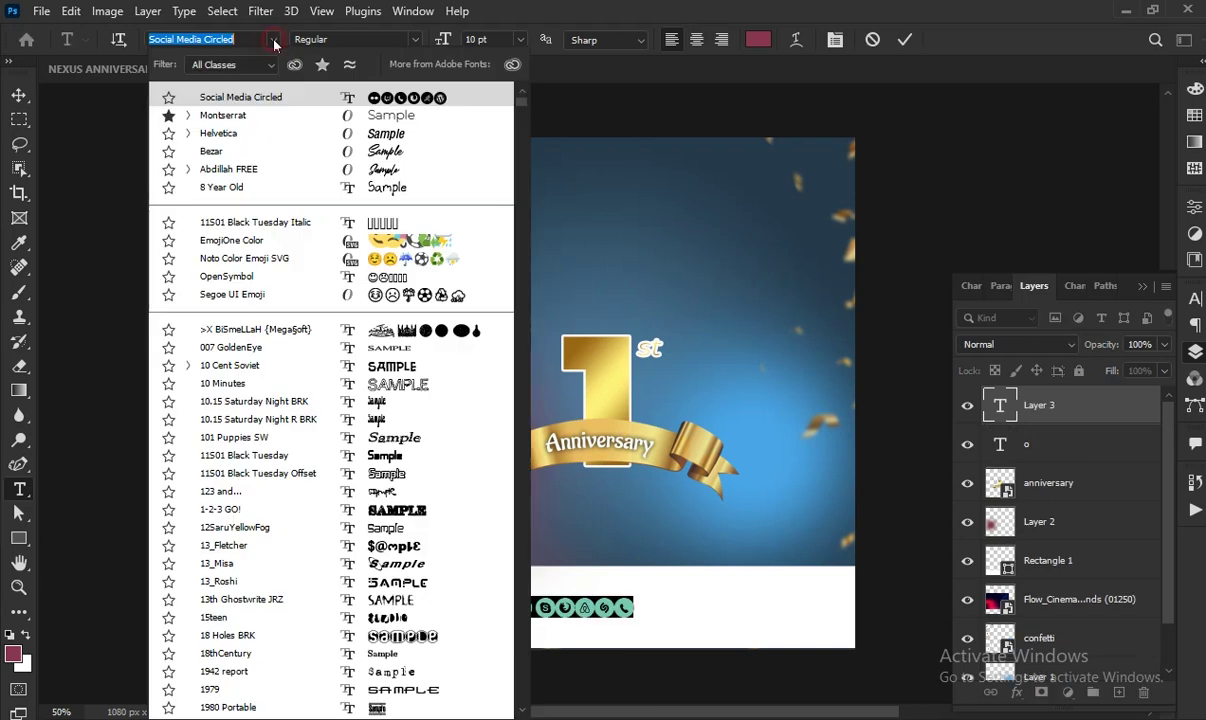
pyautogui.click(242, 113)
pyautogui.press('BackSpace')
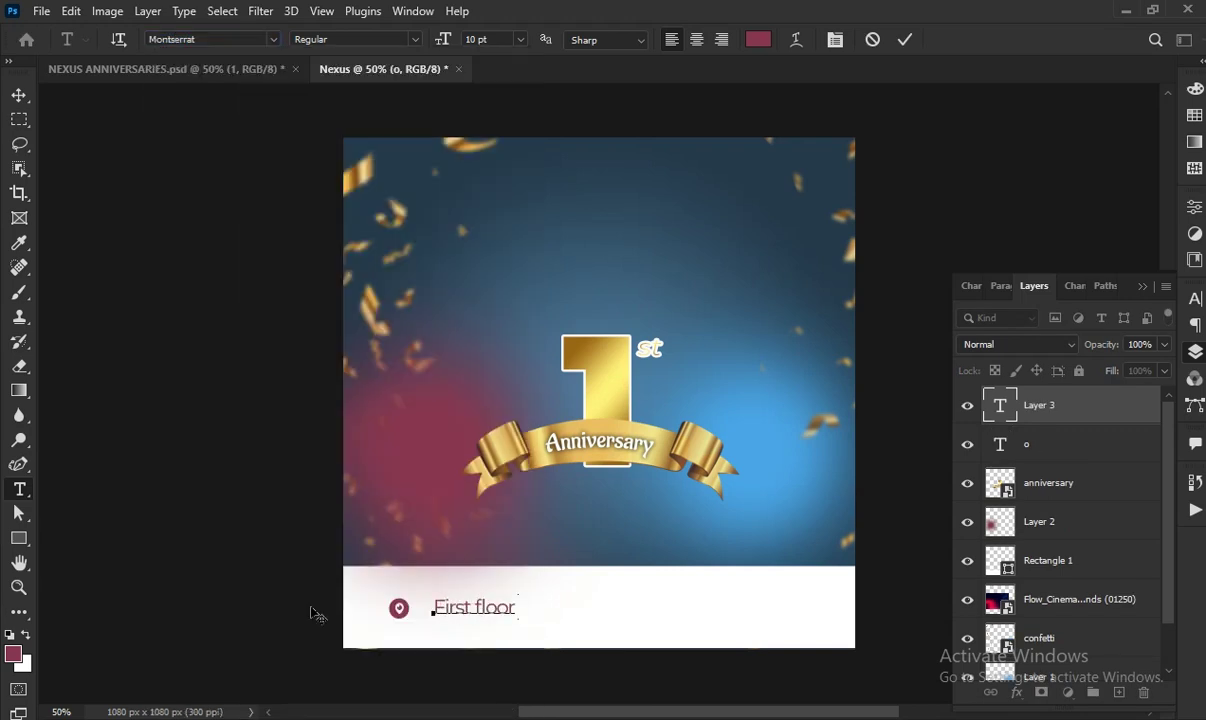
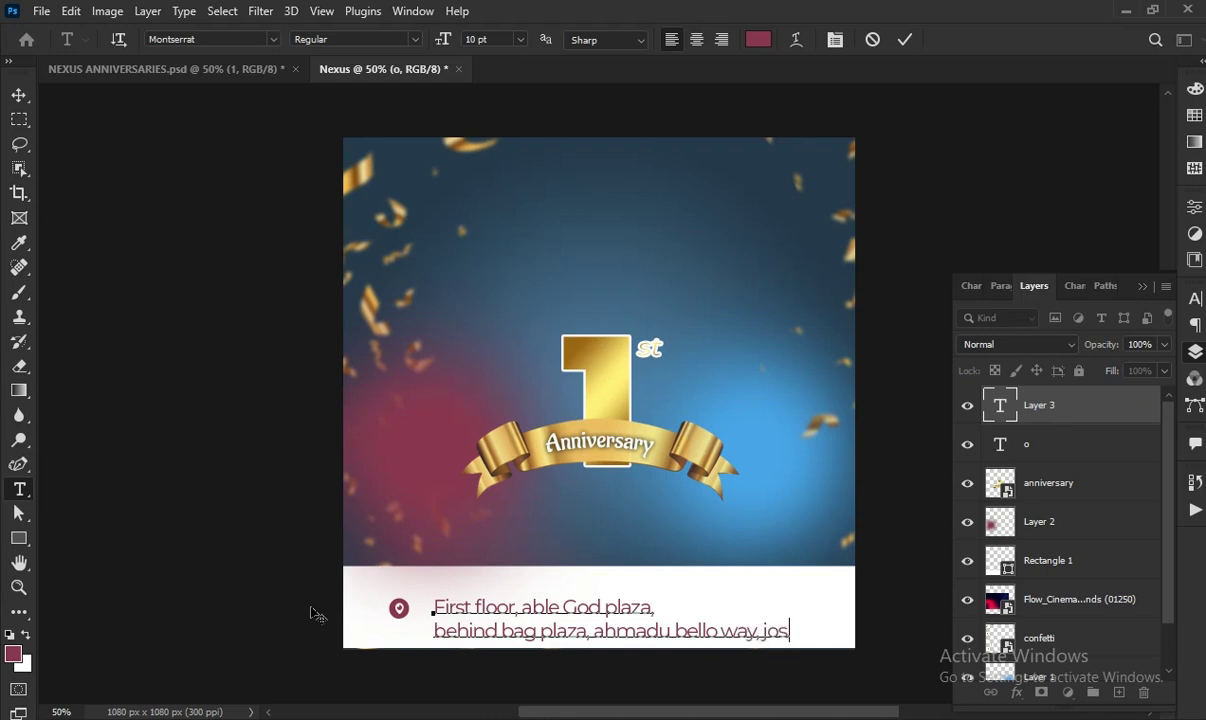
pyautogui.hotkey('ctrl', 'a')
# Set the address text to 5 pt and black 000000
pyautogui.click(521, 40)
pyautogui.click(481, 40)
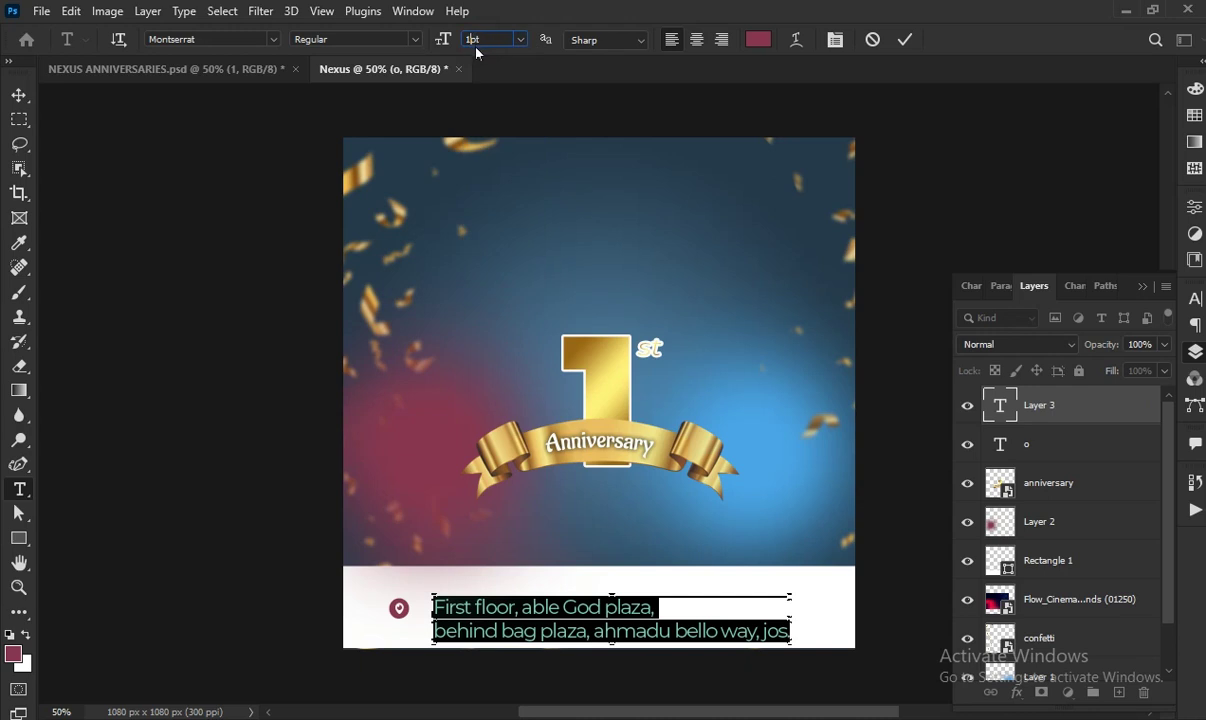
pyautogui.press('Return')
pyautogui.click(753, 39)
pyautogui.moveTo(721, 347); pyautogui.dragTo(708, 362)
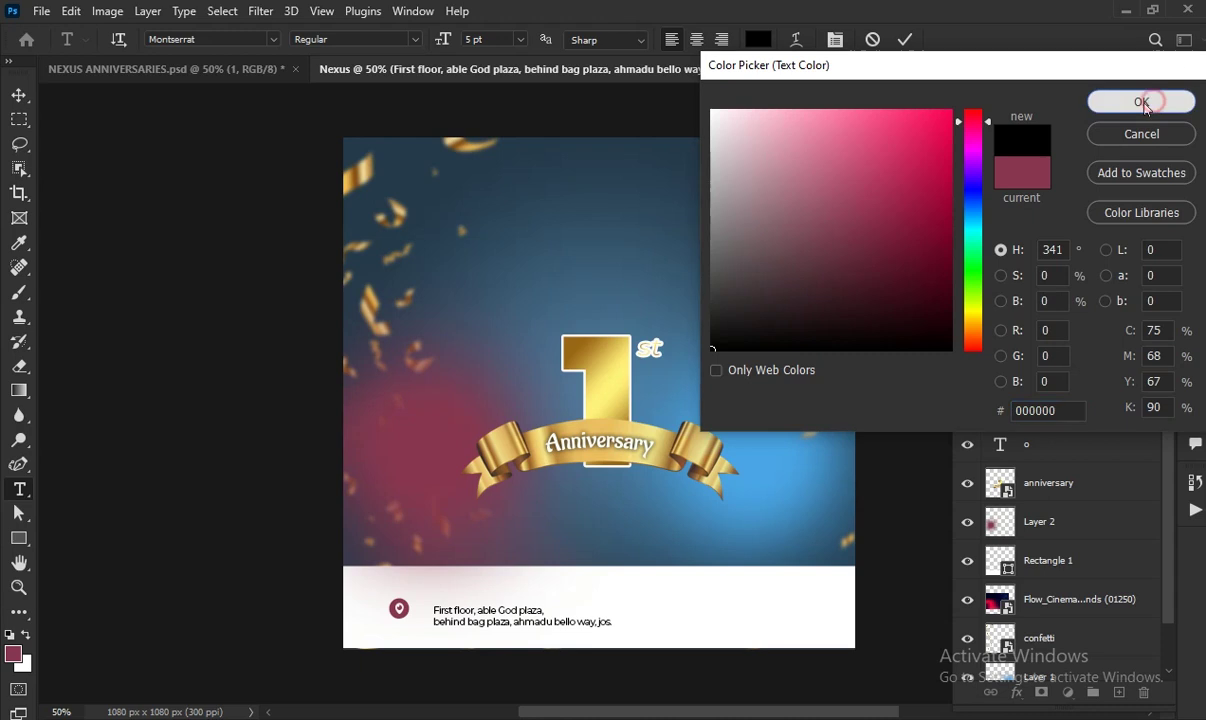
pyautogui.click(1140, 101)
pyautogui.click(904, 39)
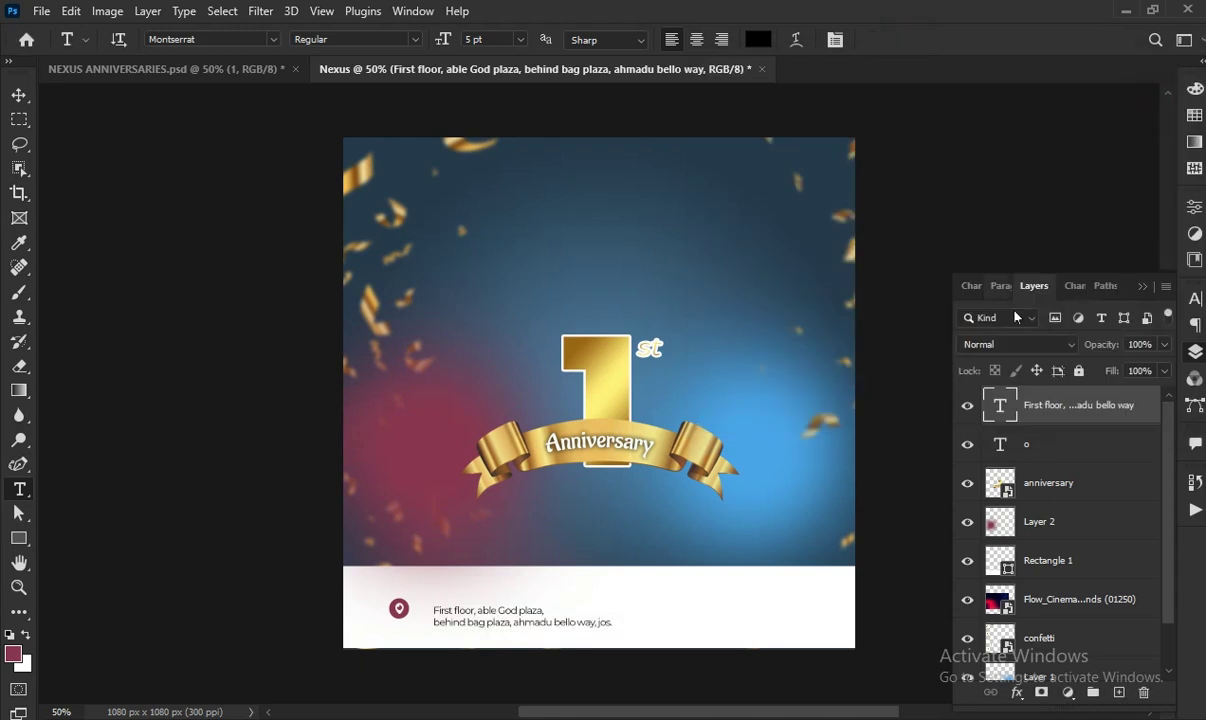
# Align the pin and address by vertical centres and nudge the address left toward the pin
pyautogui.click(1076, 449)
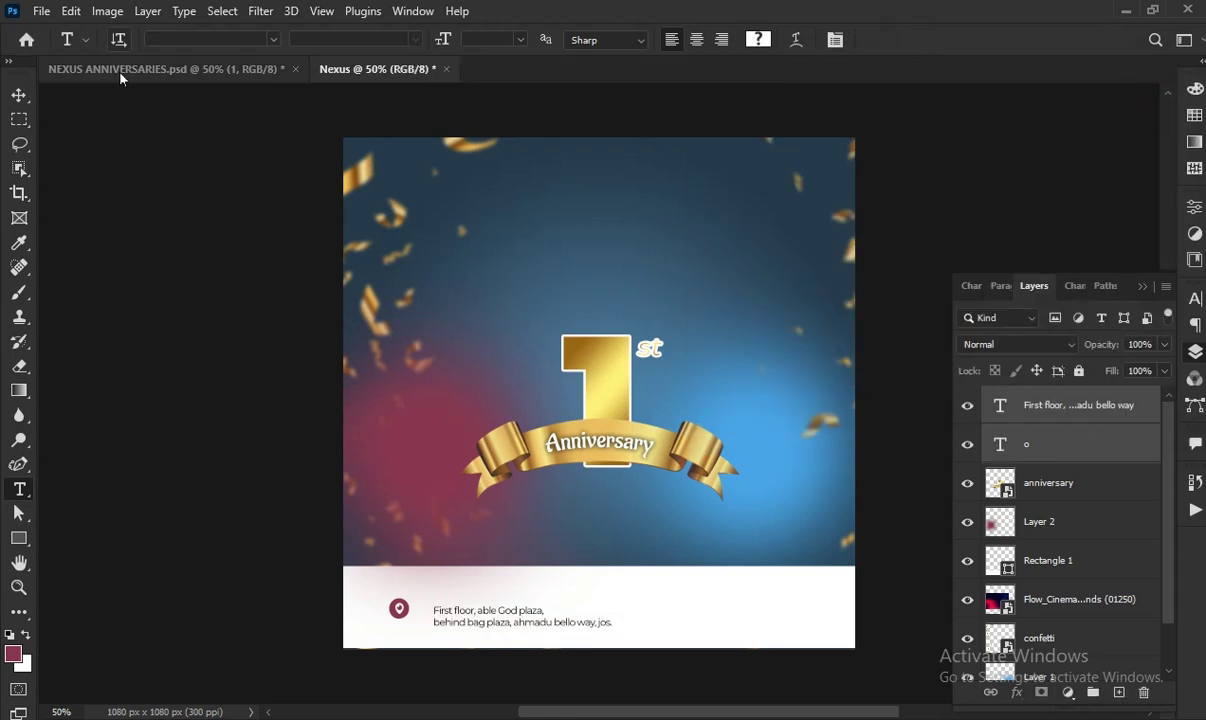
pyautogui.click(19, 94)
pyautogui.click(554, 40)
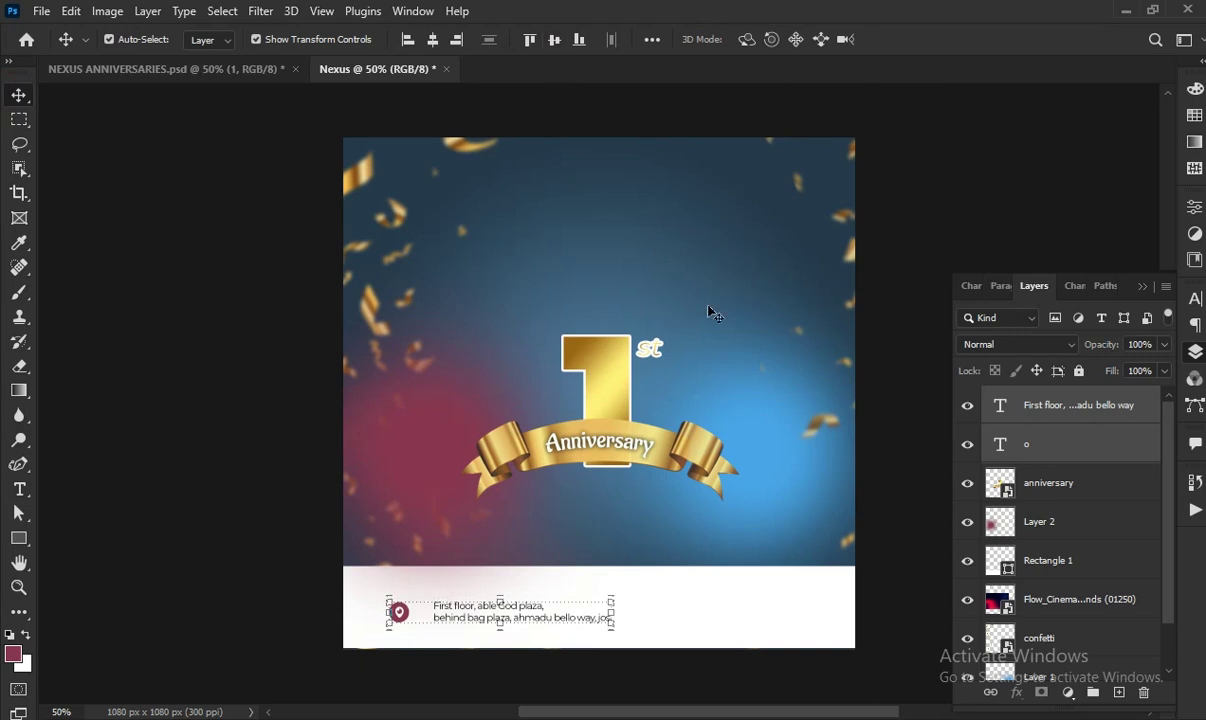
pyautogui.click(1030, 410)
pyautogui.press('Left')
pyautogui.press('Left')
pyautogui.press('Left')
pyautogui.press('Left')
pyautogui.press('Left')
pyautogui.press('Left')
pyautogui.press('Left')
pyautogui.press('Left')
pyautogui.press('Left')
pyautogui.press('Left')
pyautogui.press('Left')
pyautogui.press('Left')
pyautogui.press('Left')
pyautogui.press('Left')
pyautogui.press('Left')
pyautogui.press('Left')
pyautogui.press('Left')
pyautogui.press('Left')
pyautogui.press('Left')
pyautogui.press('Left')
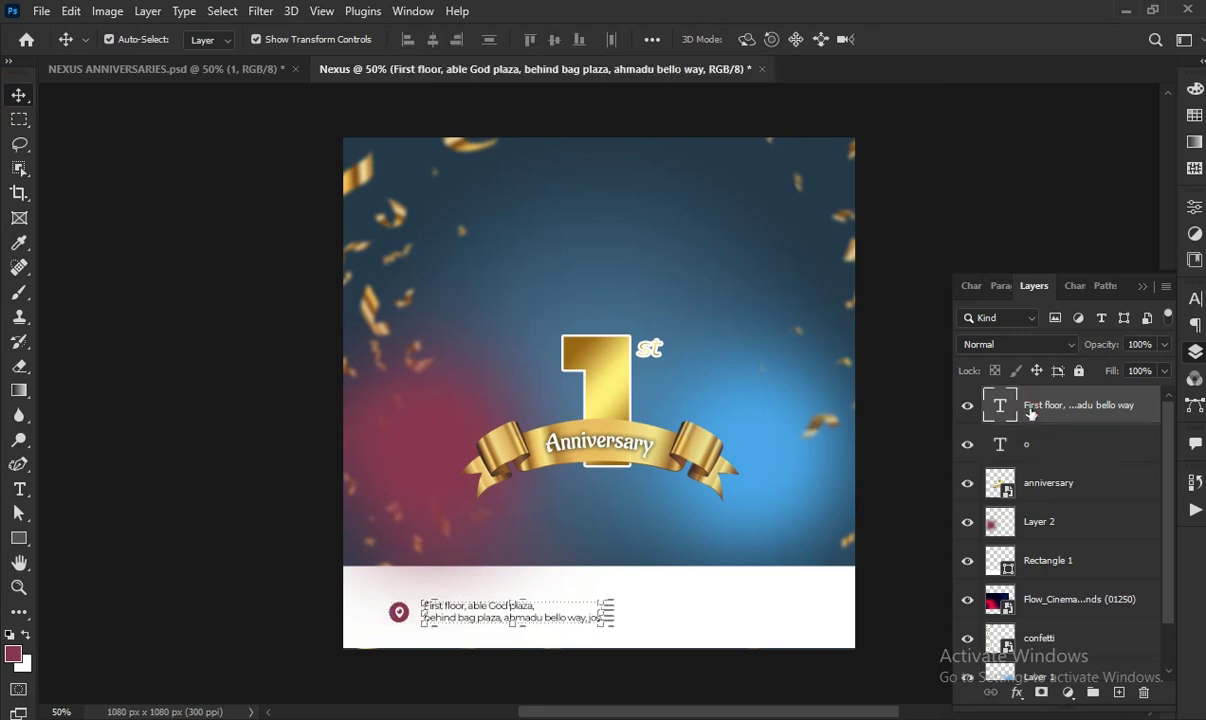
pyautogui.press('Left')
pyautogui.press('Left')
pyautogui.press('Left')
pyautogui.press('Left')
pyautogui.press('Left')
pyautogui.press('Left')
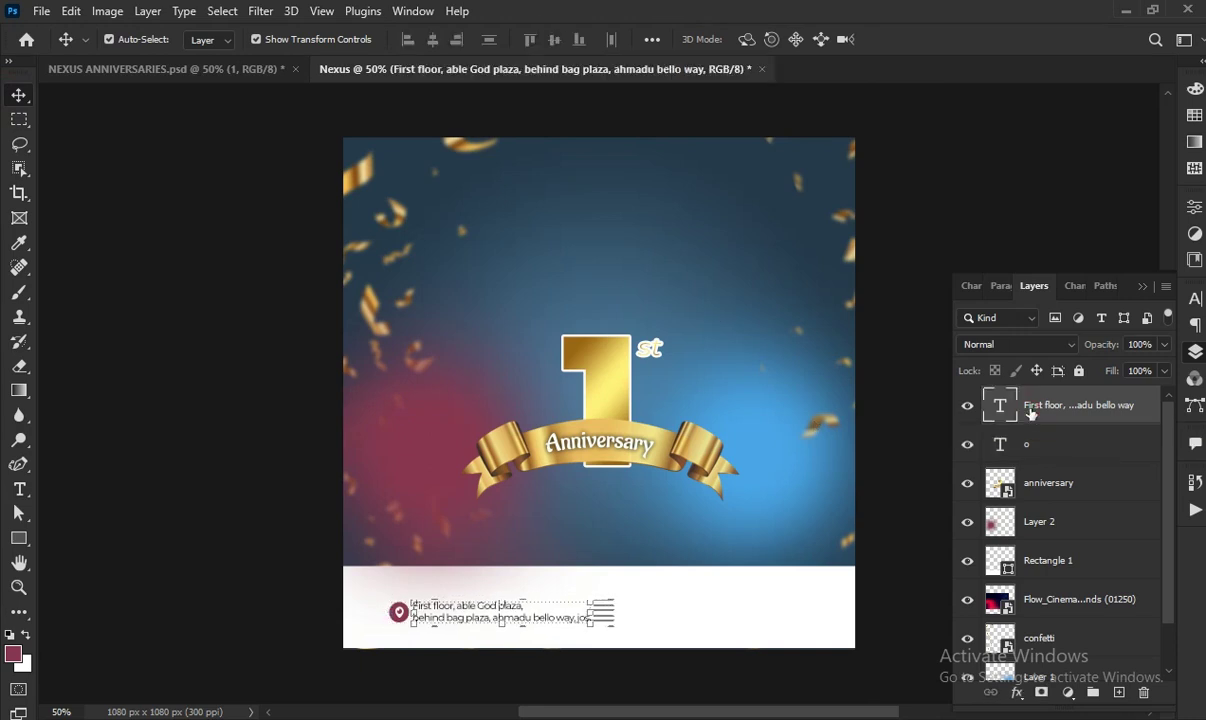
pyautogui.click(1064, 441)
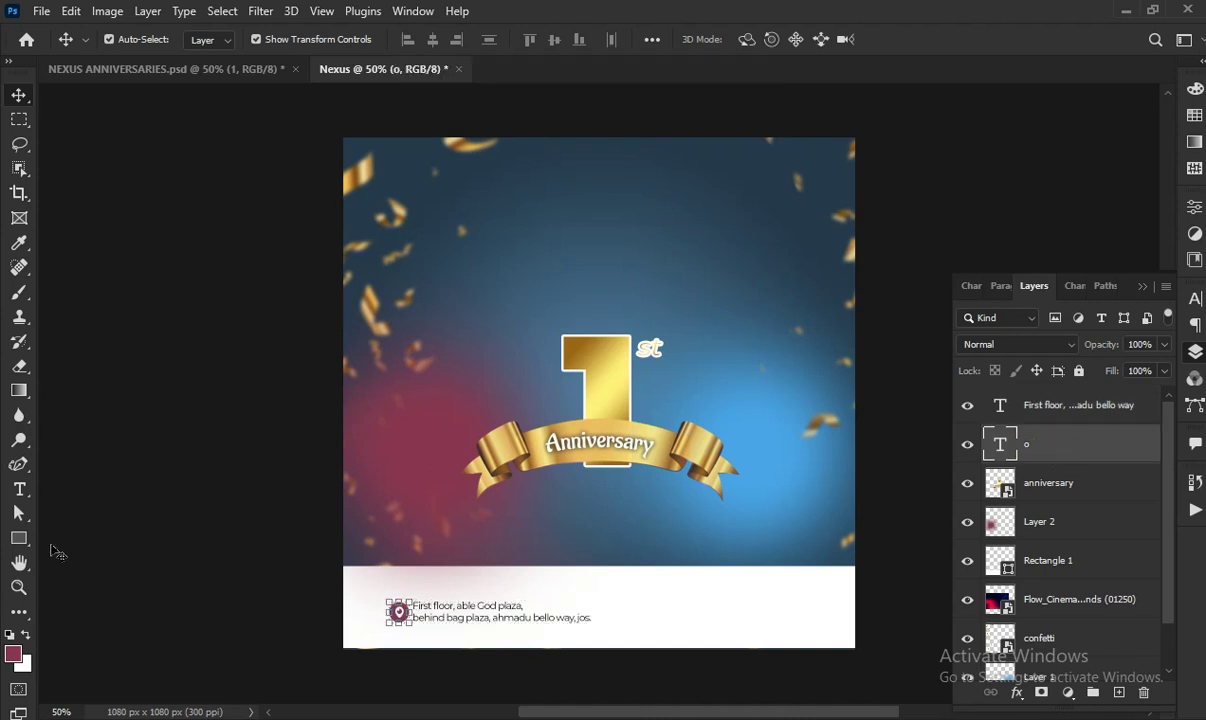
pyautogui.click(19, 487)
# Recolour the location-pin glyph black
pyautogui.doubleClick(398, 612)
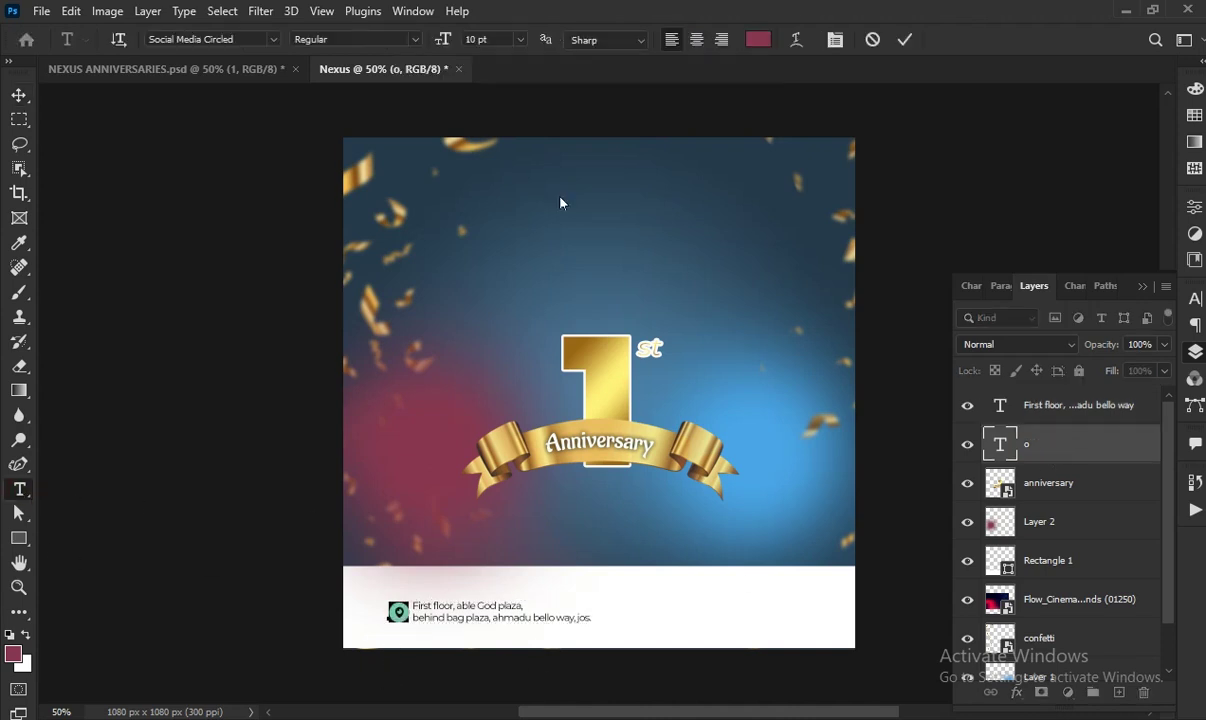
pyautogui.click(758, 39)
pyautogui.click(719, 342)
pyautogui.click(1141, 101)
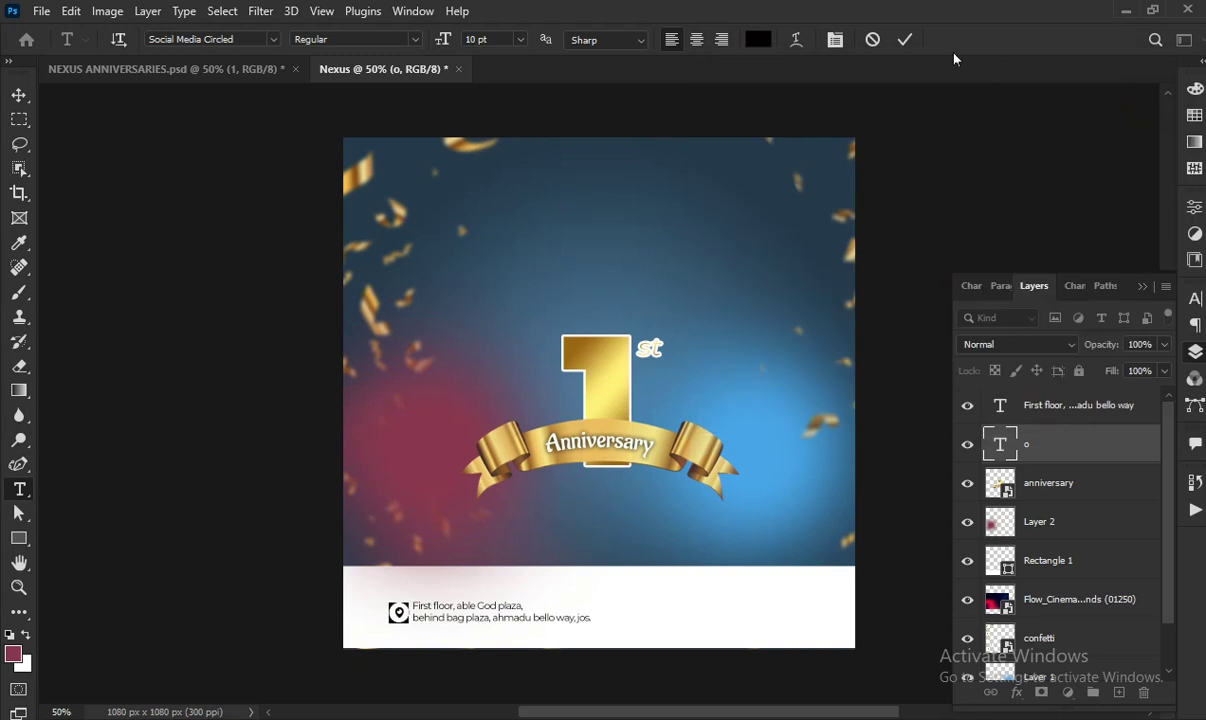
pyautogui.click(904, 39)
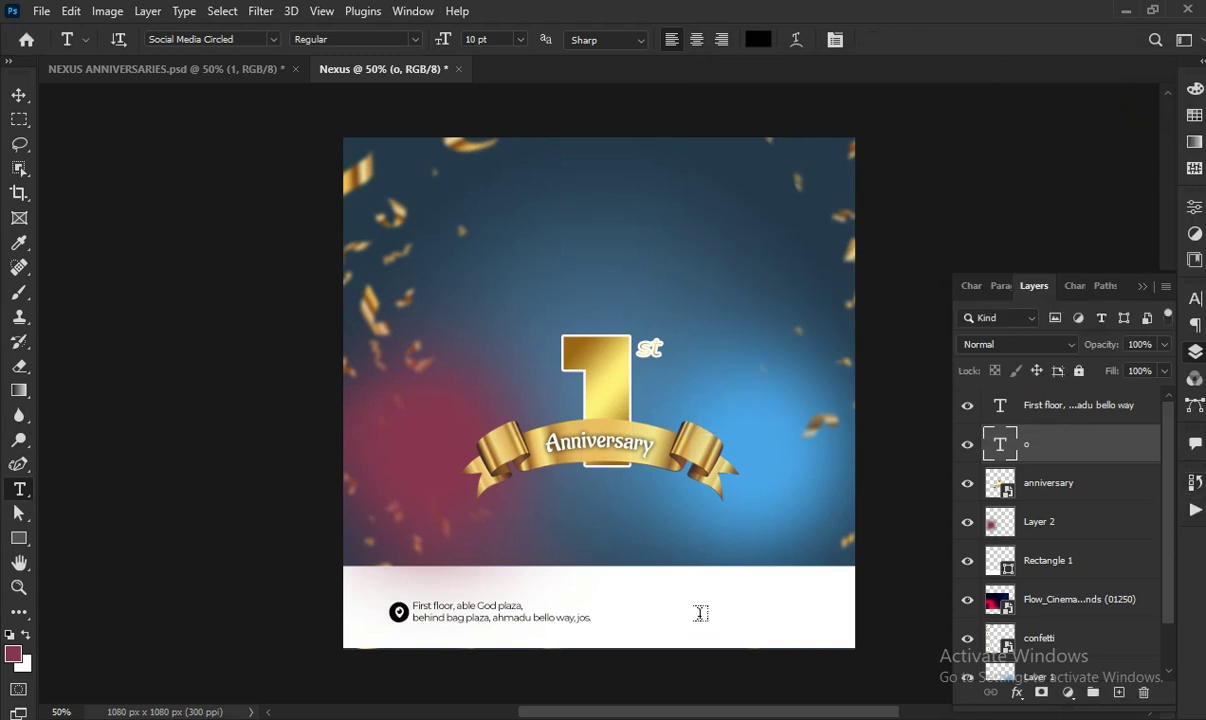
pyautogui.click(1040, 405)
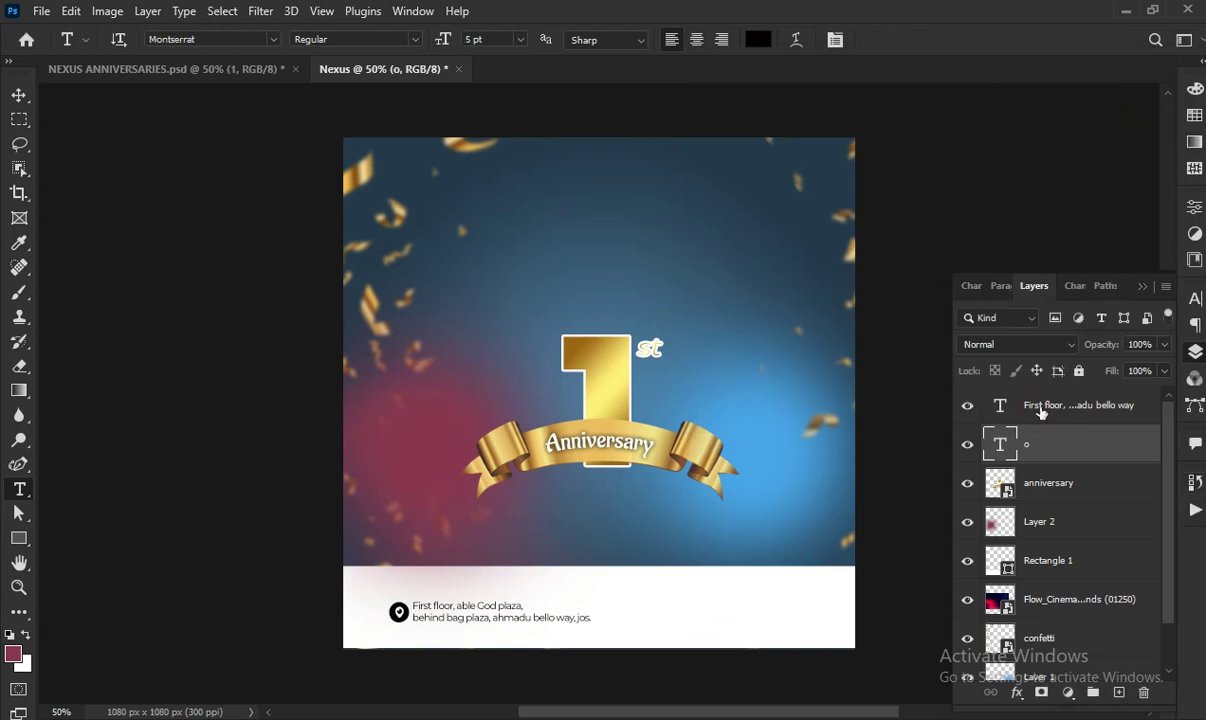
# Add two 6 pt Social Media Circled phone icons on the footer's right
pyautogui.click(681, 607)
pyautogui.click(272, 39)
pyautogui.click(237, 111)
pyautogui.click(772, 606)
pyautogui.press('BackSpace')
pyautogui.press('BackSpace')
pyautogui.press('BackSpace')
pyautogui.press('BackSpace')
pyautogui.press('BackSpace')
pyautogui.press('BackSpace')
pyautogui.press('BackSpace')
pyautogui.press('BackSpace')
pyautogui.press('BackSpace')
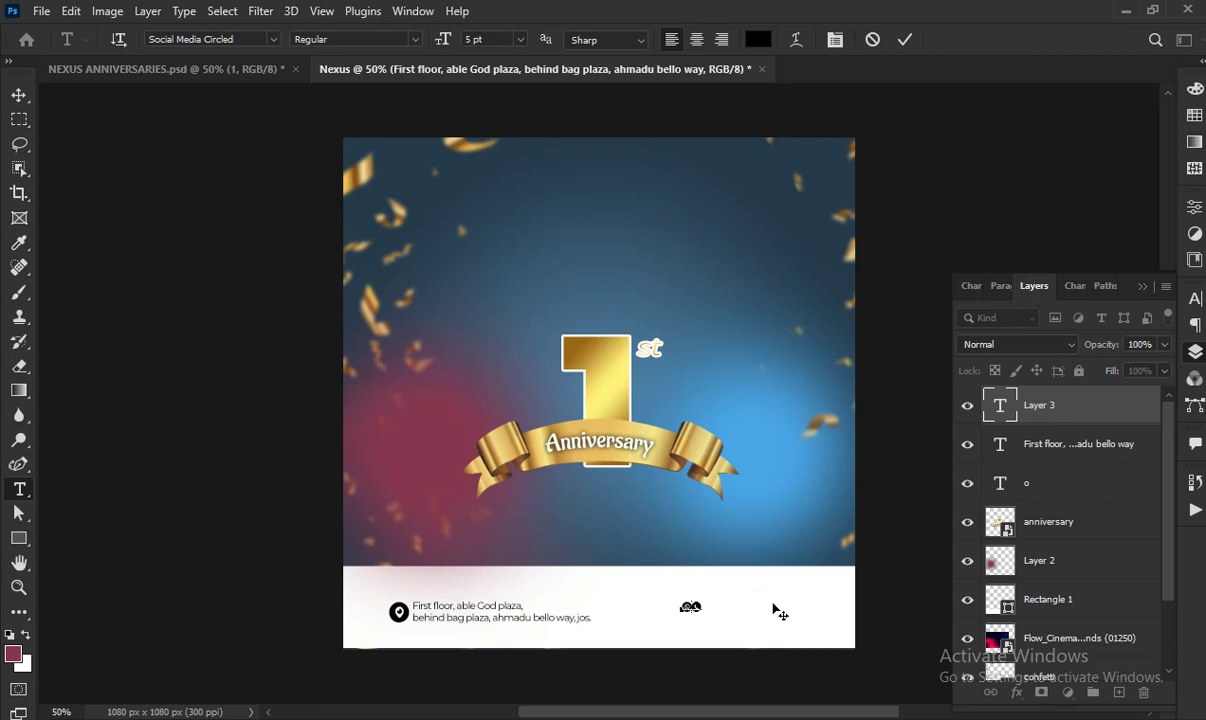
pyautogui.hotkey('ctrl', 'a')
pyautogui.click(523, 40)
pyautogui.click(491, 81)
pyautogui.click(904, 39)
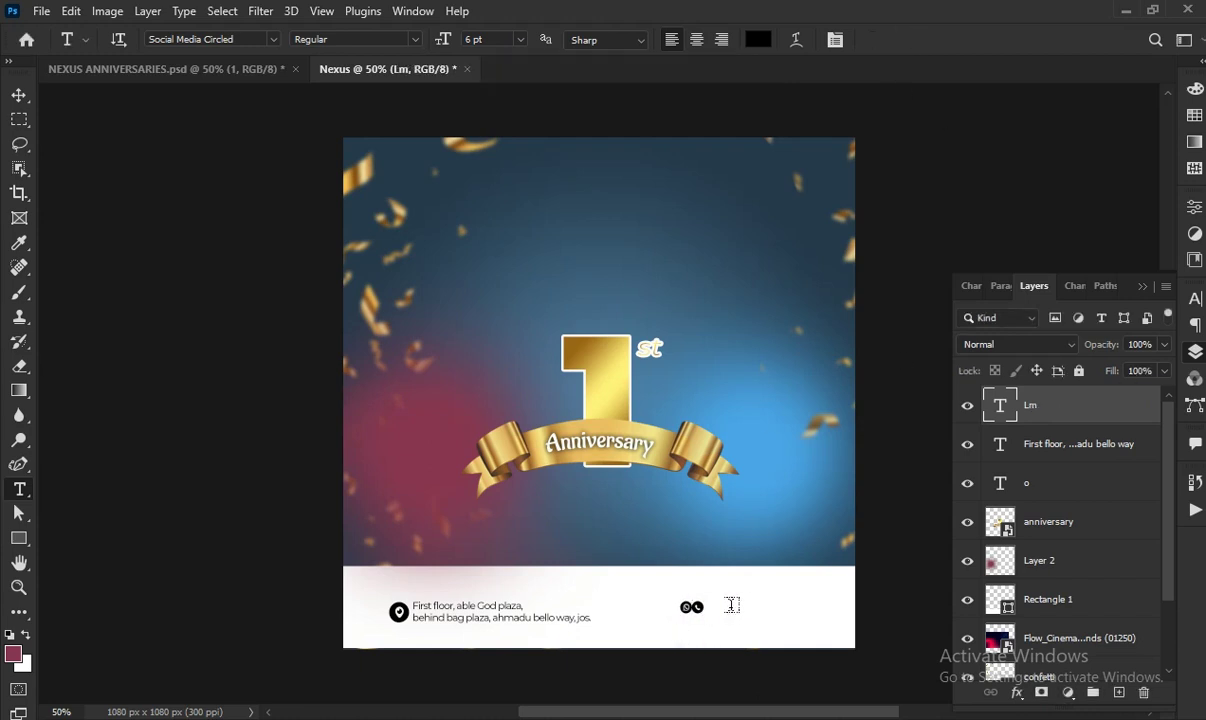
# Start a Montserrat text line beside the phone icons
pyautogui.click(732, 604)
pyautogui.click(273, 39)
pyautogui.click(245, 113)
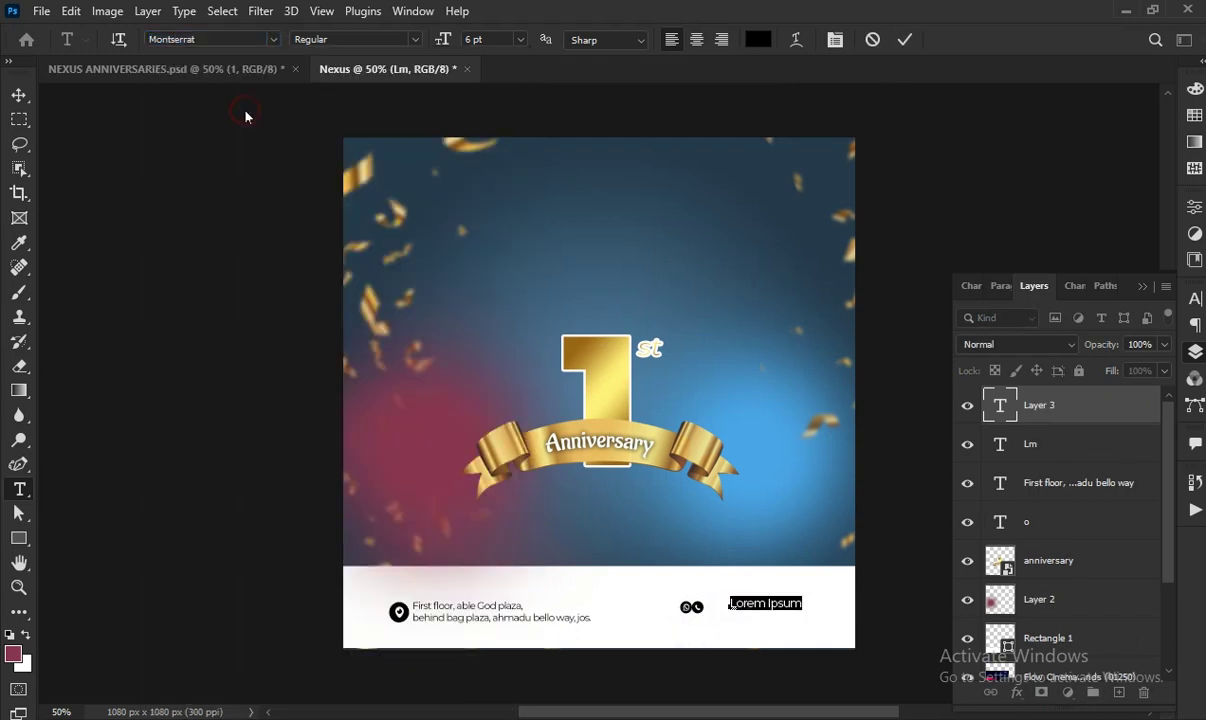
# Replace the placeholder text with the shop's phone number and commit it
pyautogui.press('BackSpace')
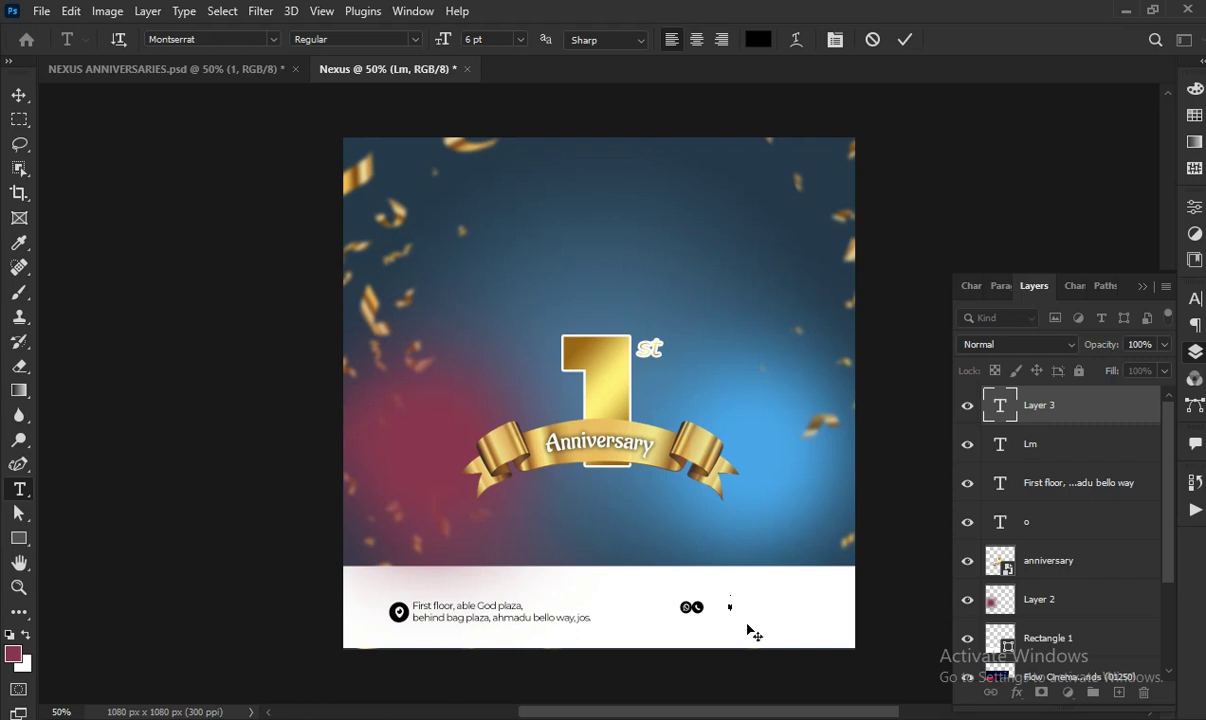
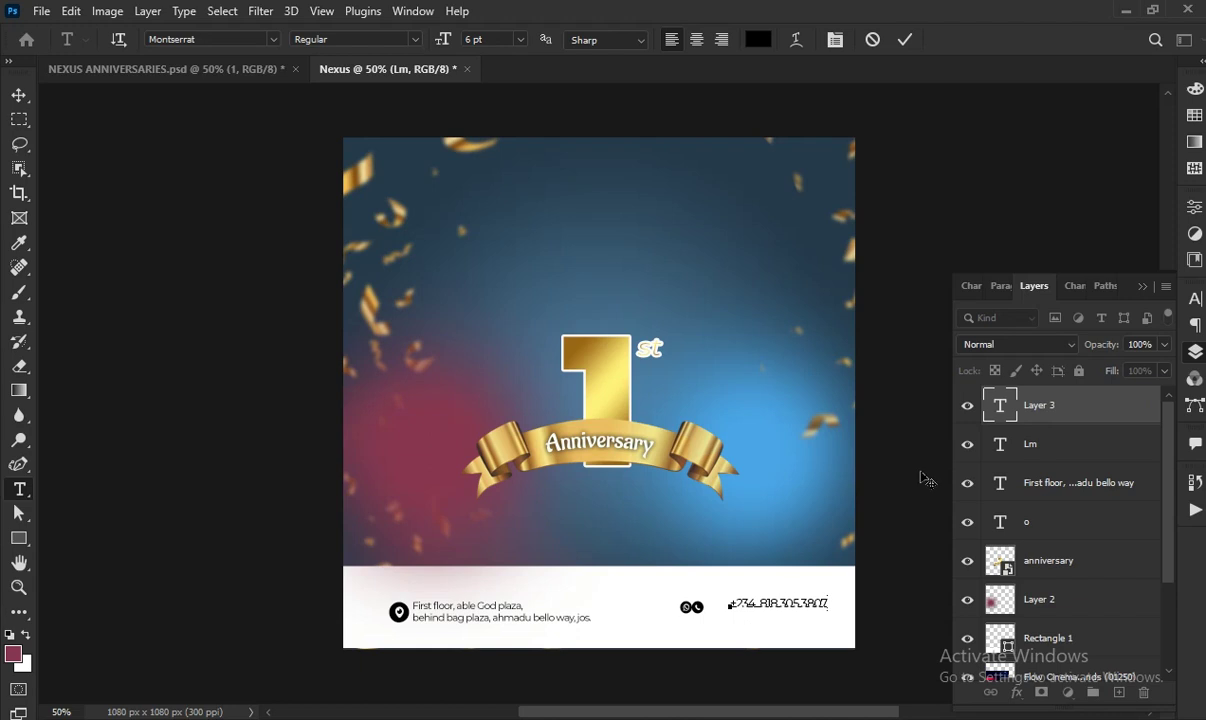
pyautogui.click(908, 43)
pyautogui.keyDown('ctrl'); pyautogui.click(1079, 450); pyautogui.keyUp('ctrl')
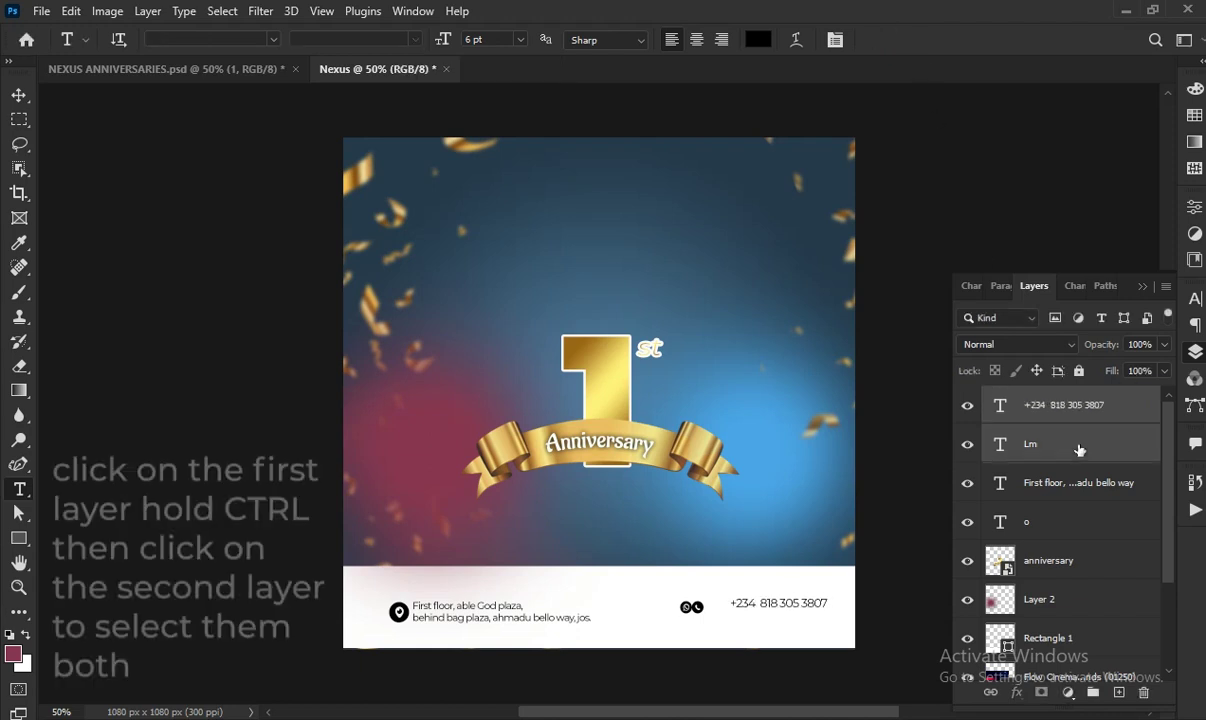
# Group the phone icons with the phone number and name the group 'number'
pyautogui.click(18, 97)
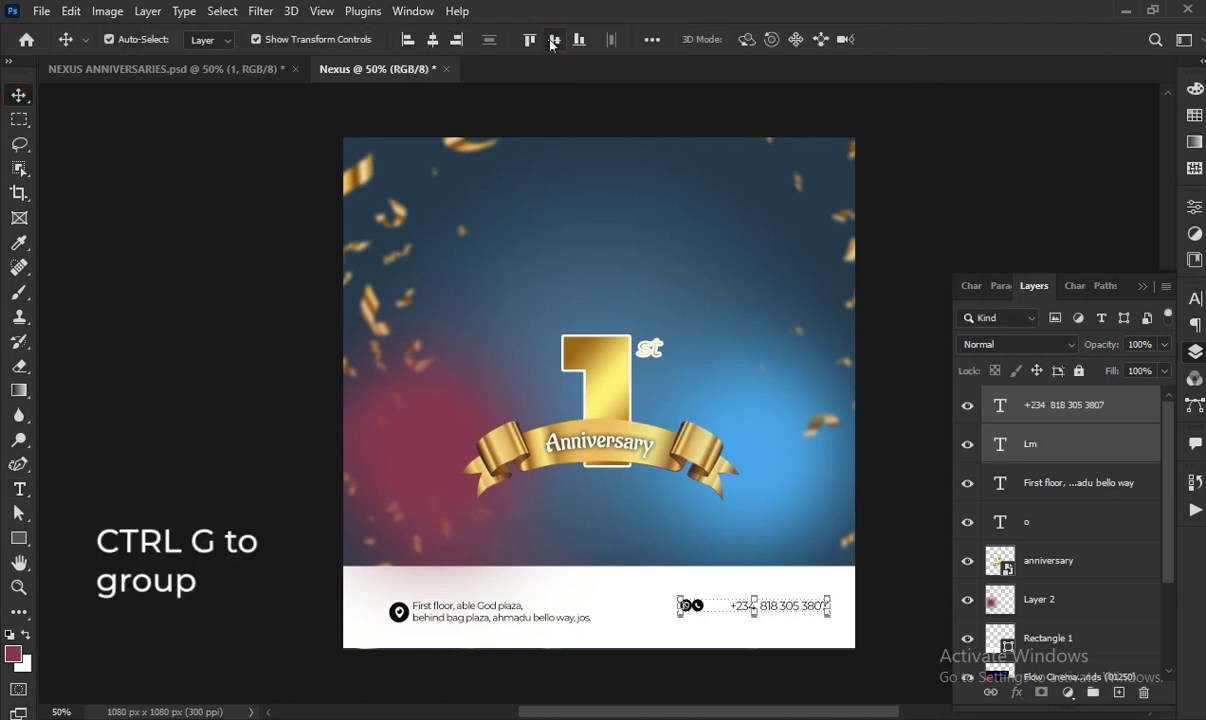
pyautogui.hotkey('ctrl', 'g')
pyautogui.doubleClick(1040, 398)
pyautogui.press('BackSpace')
pyautogui.press('Return')
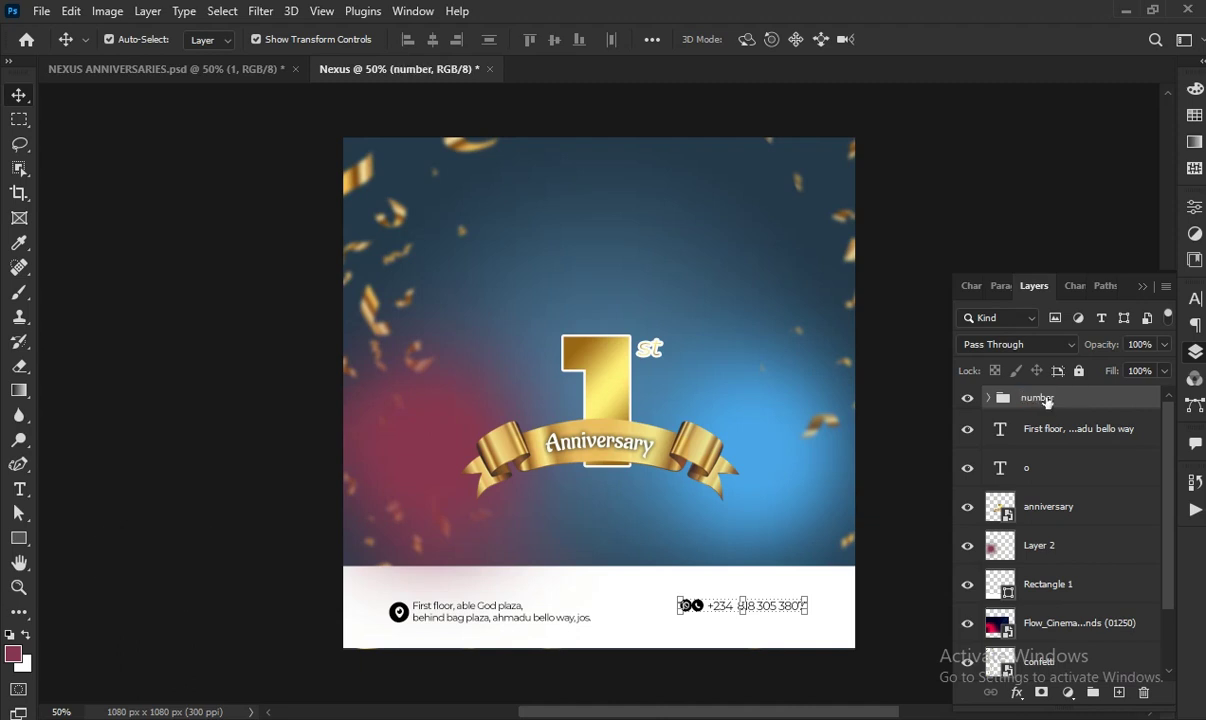
# Group the address text with its pin icon and name the group 'location'
pyautogui.click(1065, 429)
pyautogui.keyDown('shift'); pyautogui.click(1068, 470); pyautogui.keyUp('shift')
pyautogui.hotkey('ctrl', 'g')
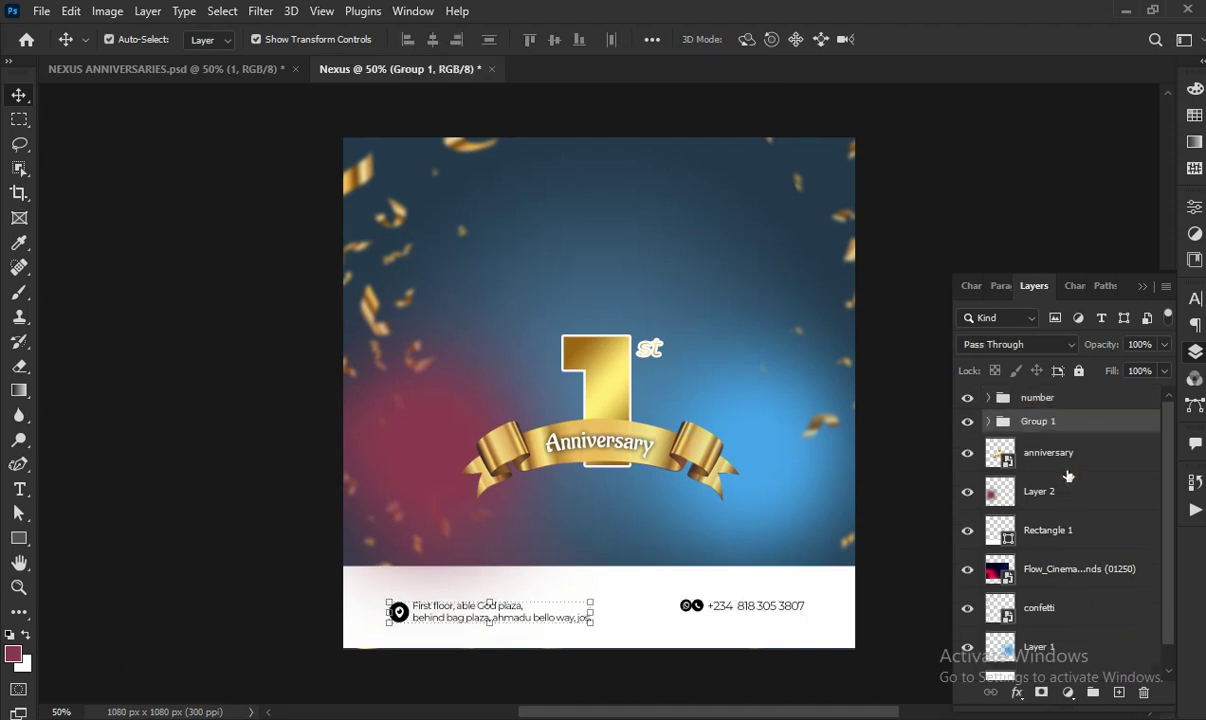
pyautogui.doubleClick(1037, 421)
pyautogui.press('Return')
# Align the 'number' and 'location' groups on their vertical centres and nudge them into place
pyautogui.keyDown('shift'); pyautogui.click(1040, 397); pyautogui.keyUp('shift')
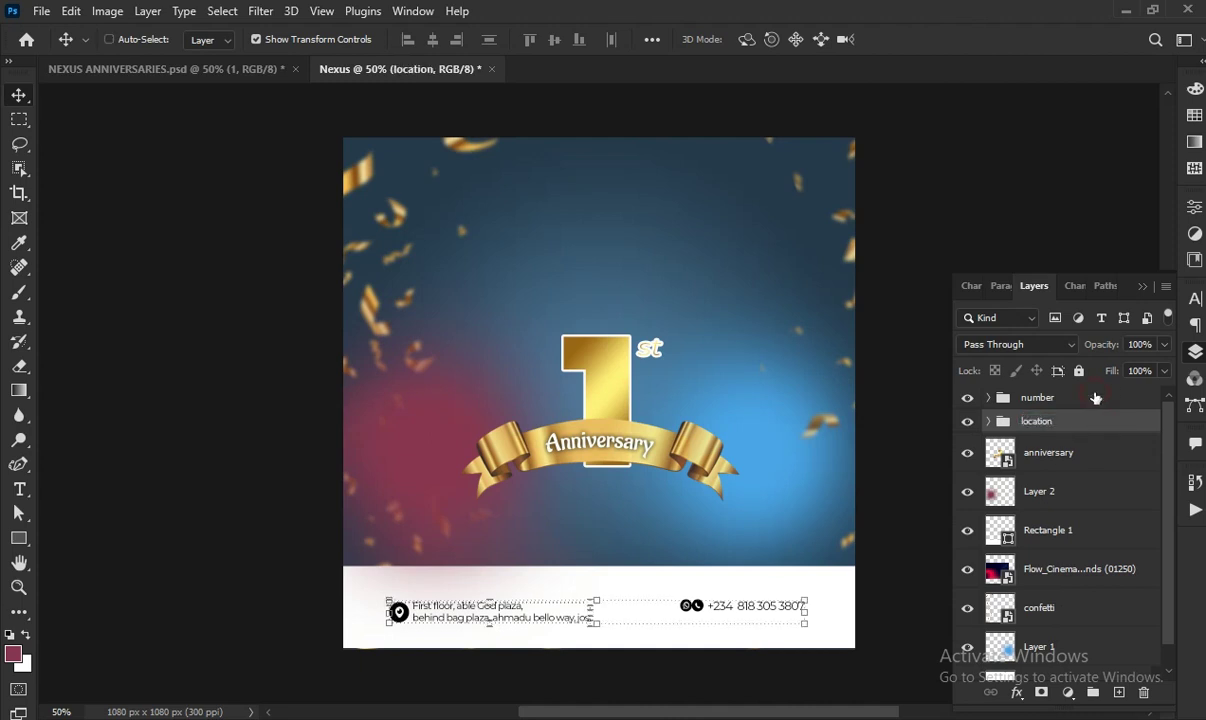
pyautogui.click(554, 39)
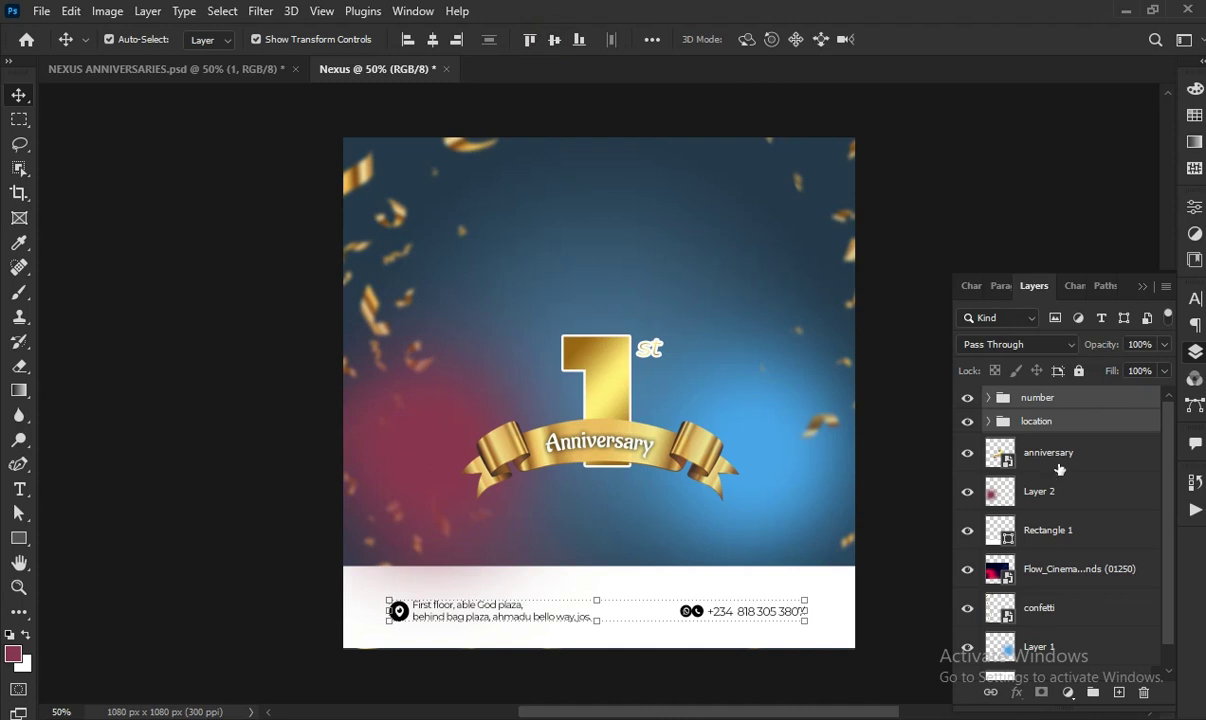
pyautogui.press('Left')
pyautogui.press('Left')
pyautogui.press('Left')
pyautogui.press('Left')
pyautogui.press('Up')
pyautogui.press('Up')
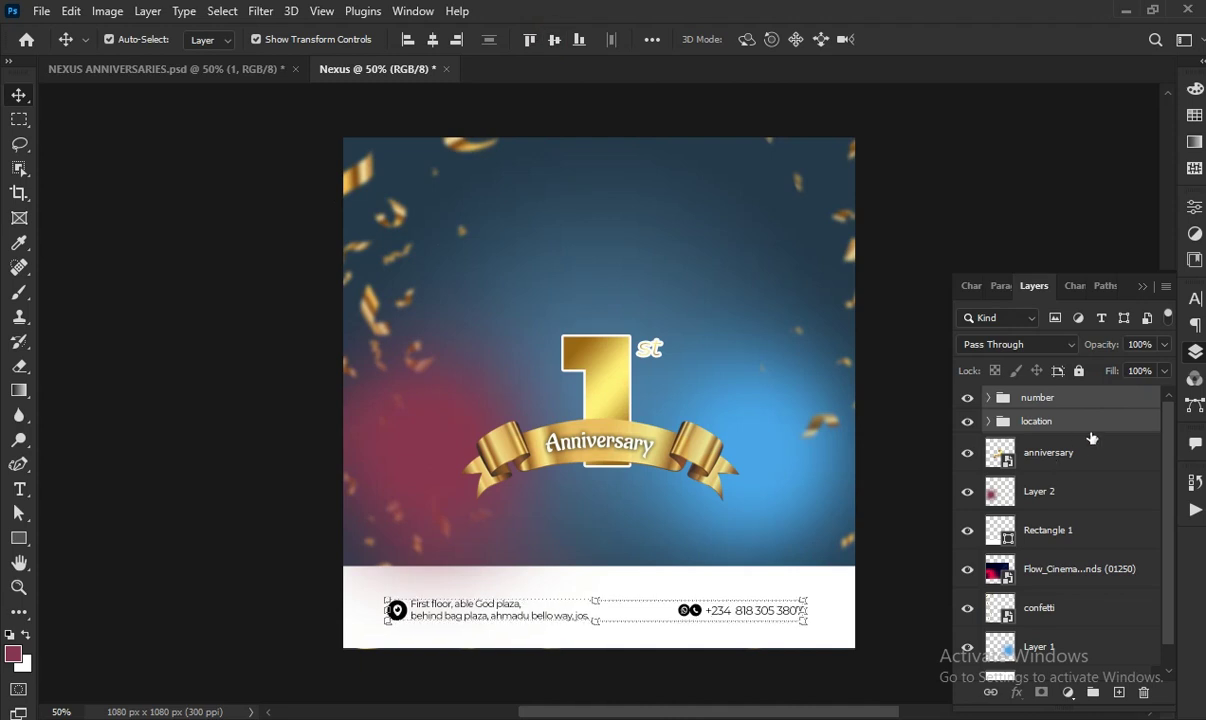
pyautogui.press('Right')
pyautogui.click(1089, 405)
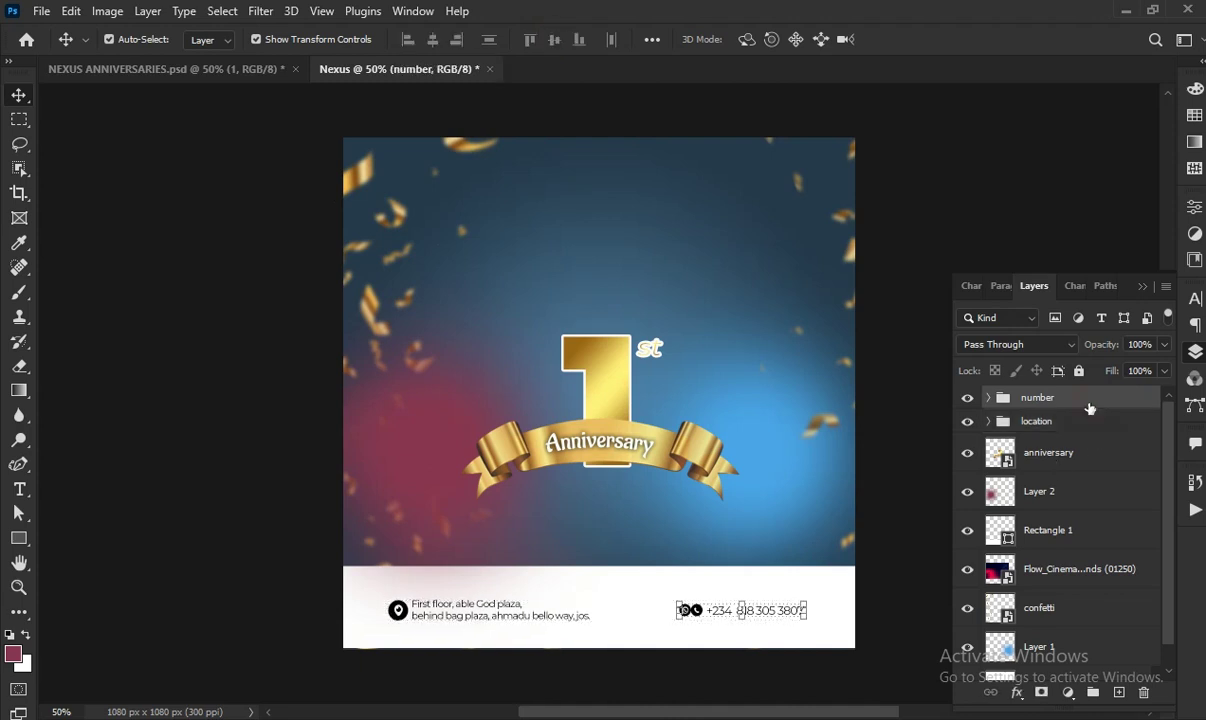
# Add a 12 pt ExtraBold title 'NEXUS PHONES & ACCESSORIES' near the top and shift it left
pyautogui.press('t')
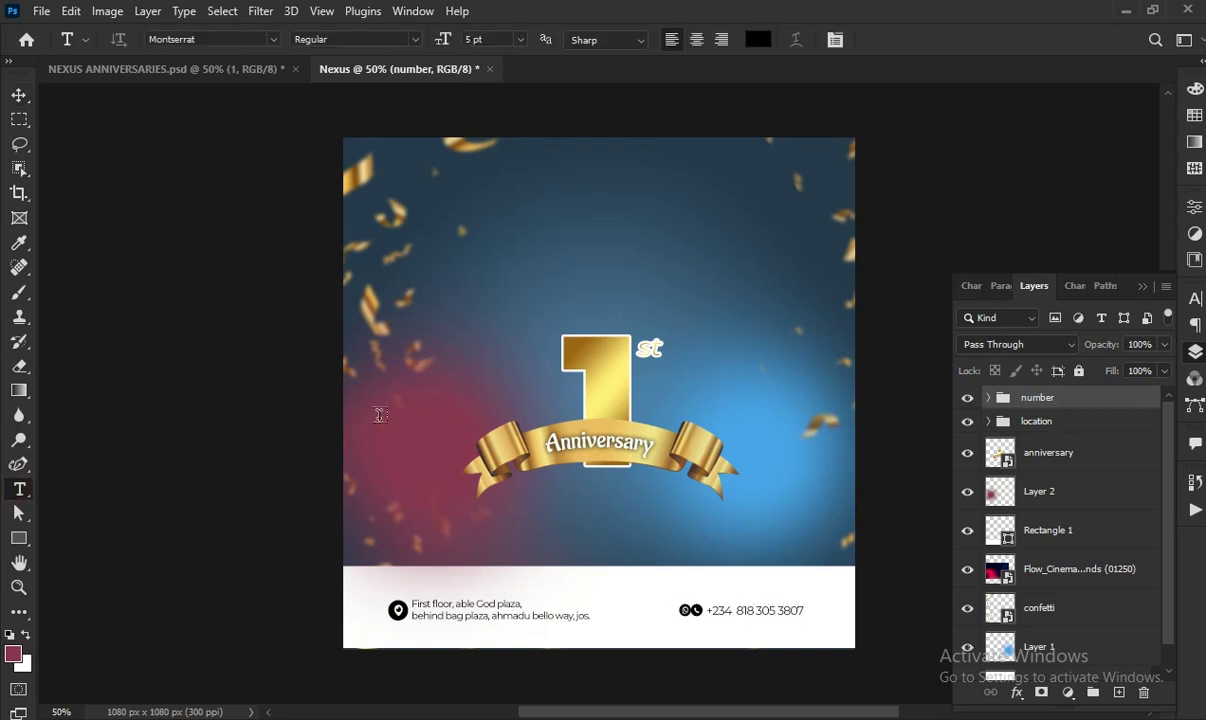
pyautogui.click(455, 229)
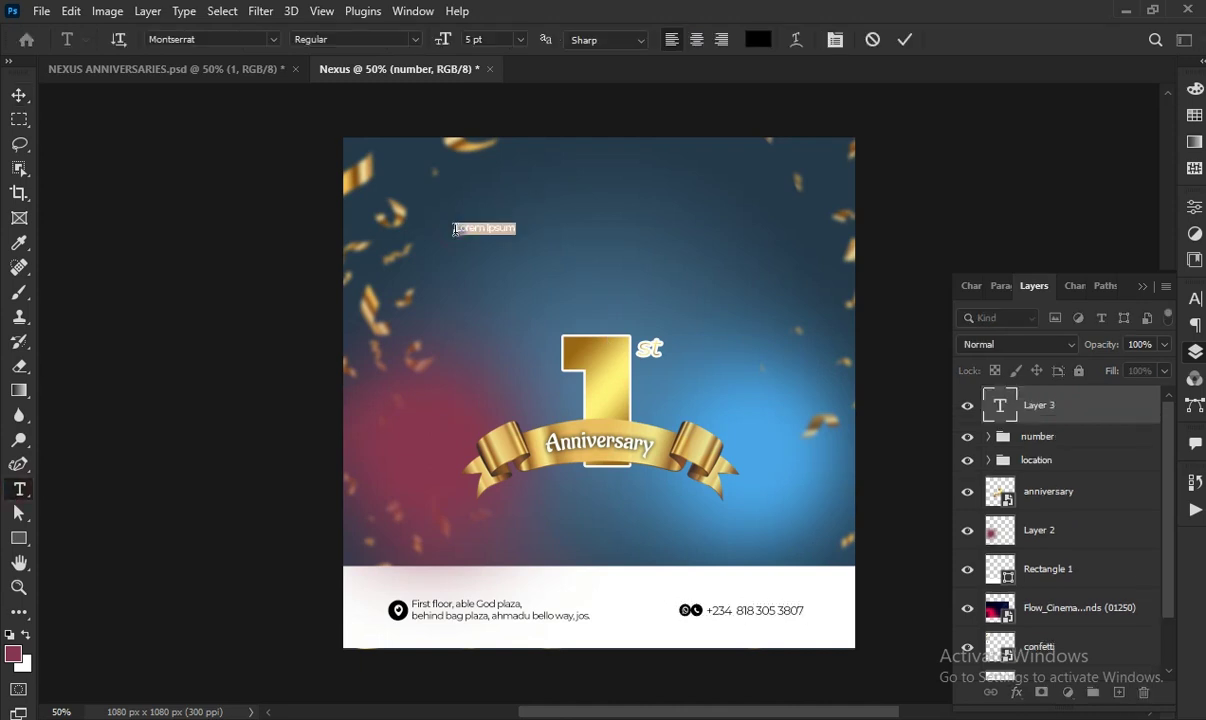
pyautogui.click(520, 40)
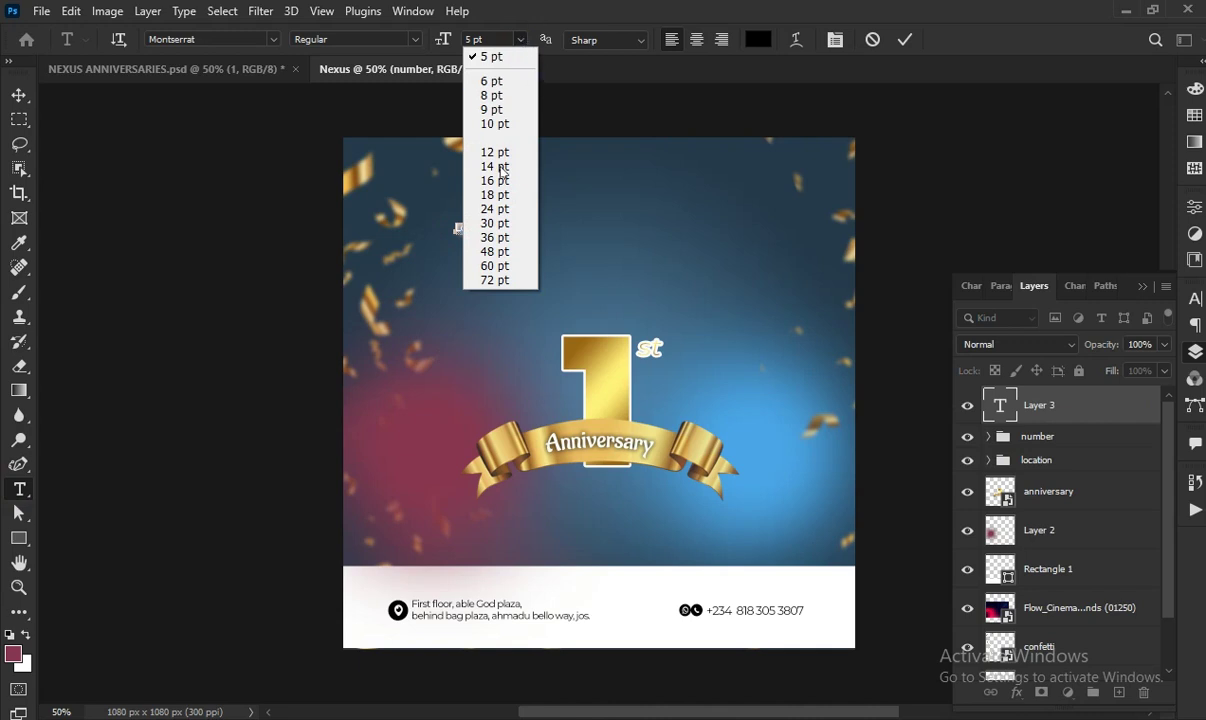
pyautogui.click(495, 152)
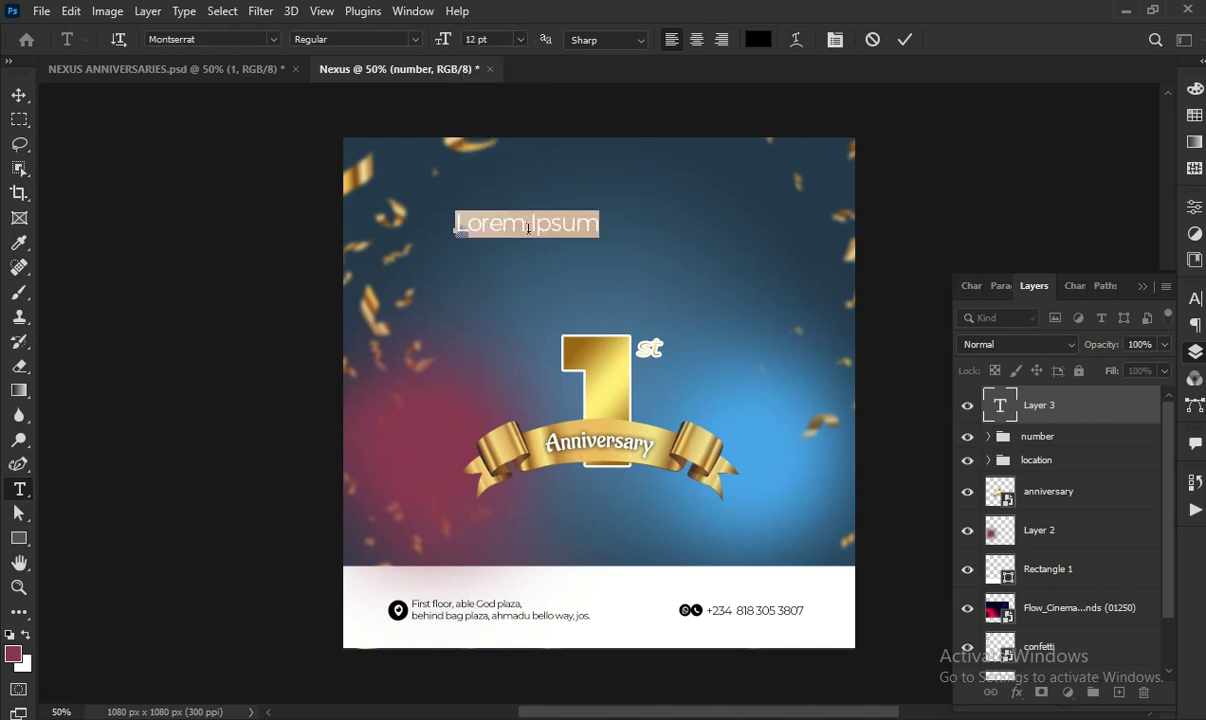
pyautogui.click(390, 40)
pyautogui.click(375, 271)
pyautogui.write('N')
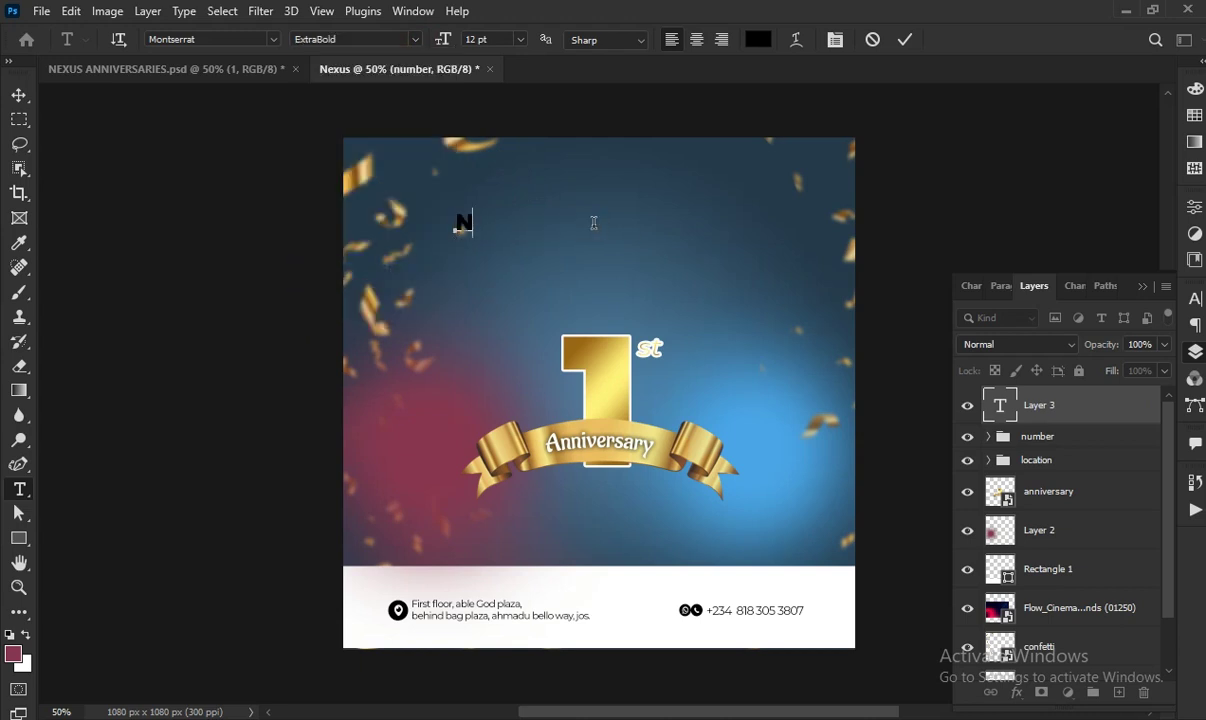
pyautogui.write('EXUS PHONES')
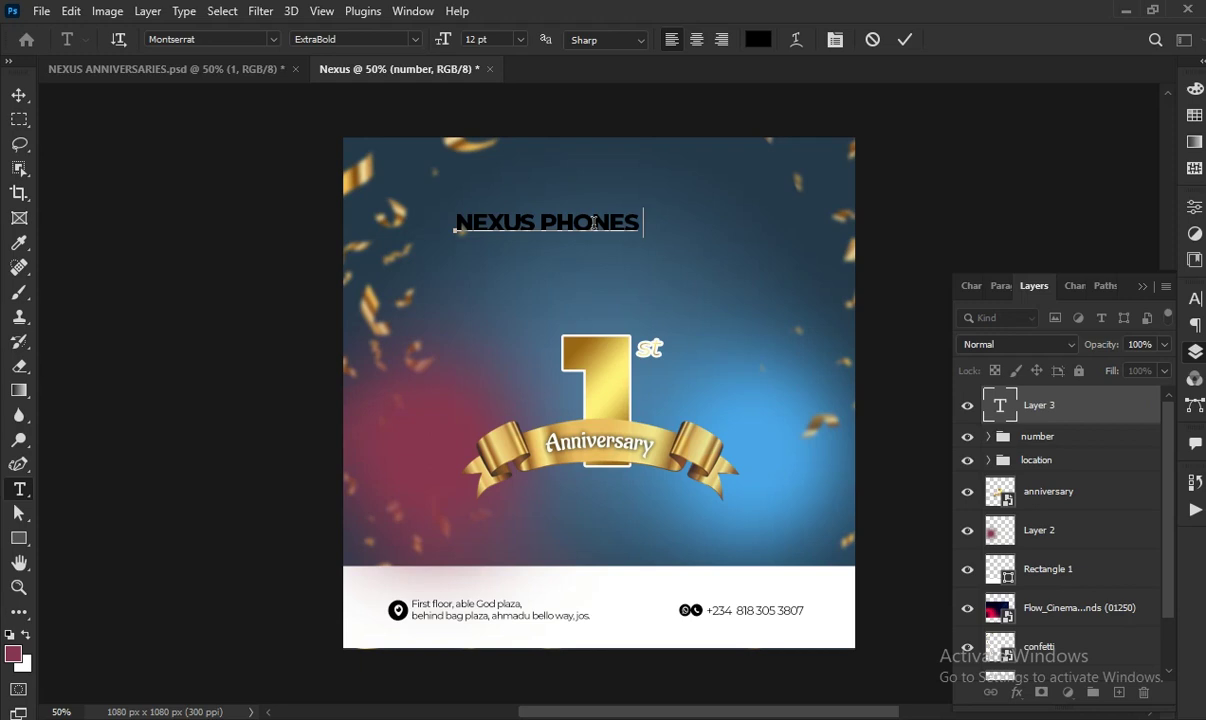
pyautogui.write(' & ACCESSORIES')
pyautogui.moveTo(617, 298)
pyautogui.mouseDown()
pyautogui.moveTo(584, 285)
pyautogui.moveTo(605, 292)
pyautogui.mouseUp()
# Recolour the whole title light yellow #fff667 and commit
pyautogui.hotkey('ctrl', 'a')
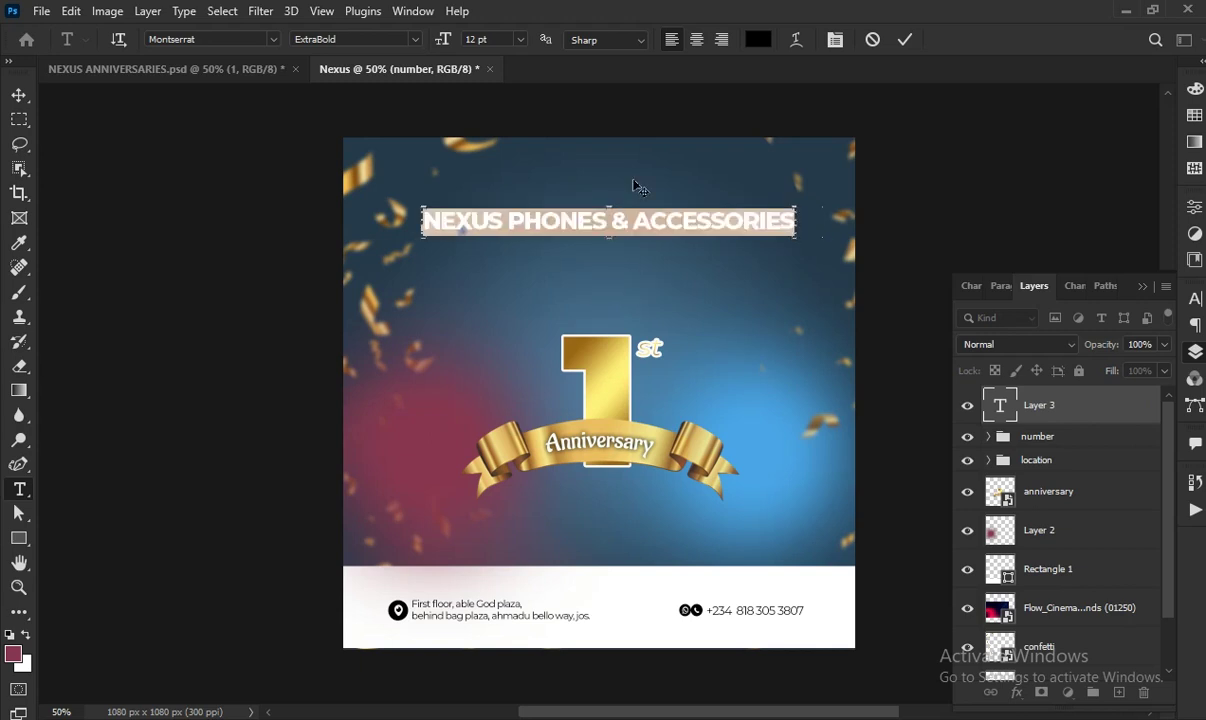
pyautogui.click(758, 39)
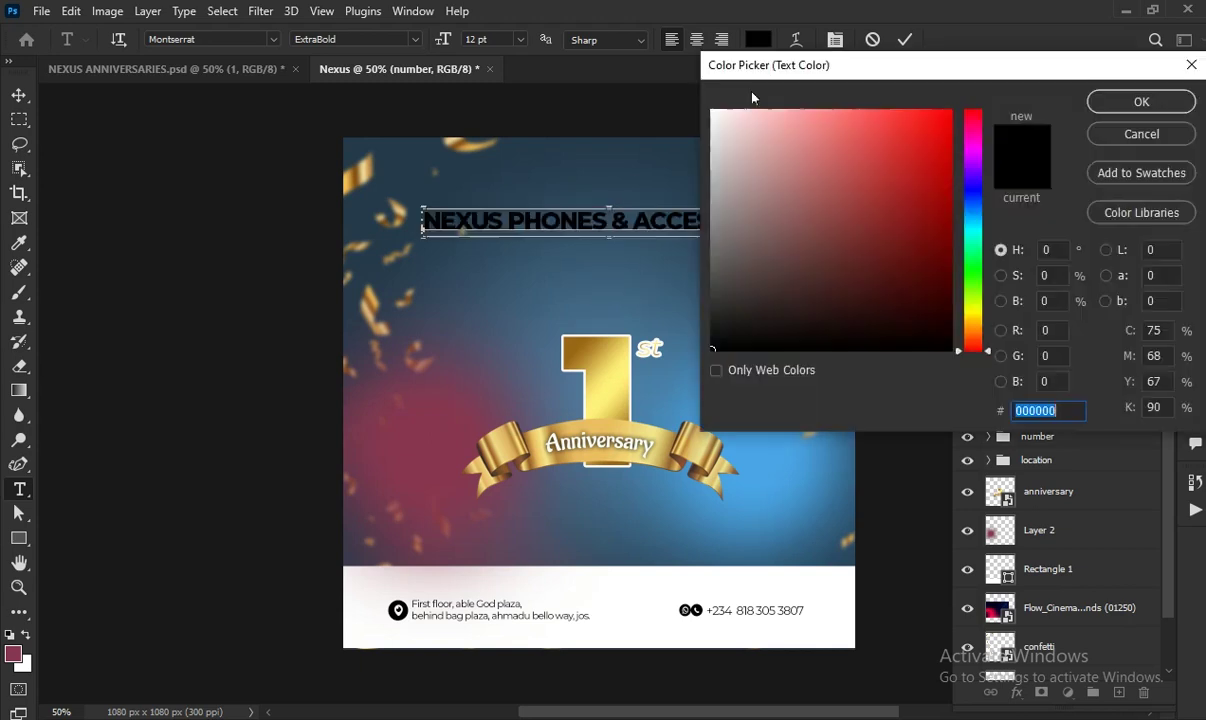
pyautogui.click(977, 314)
pyautogui.moveTo(842, 138); pyautogui.dragTo(855, 108)
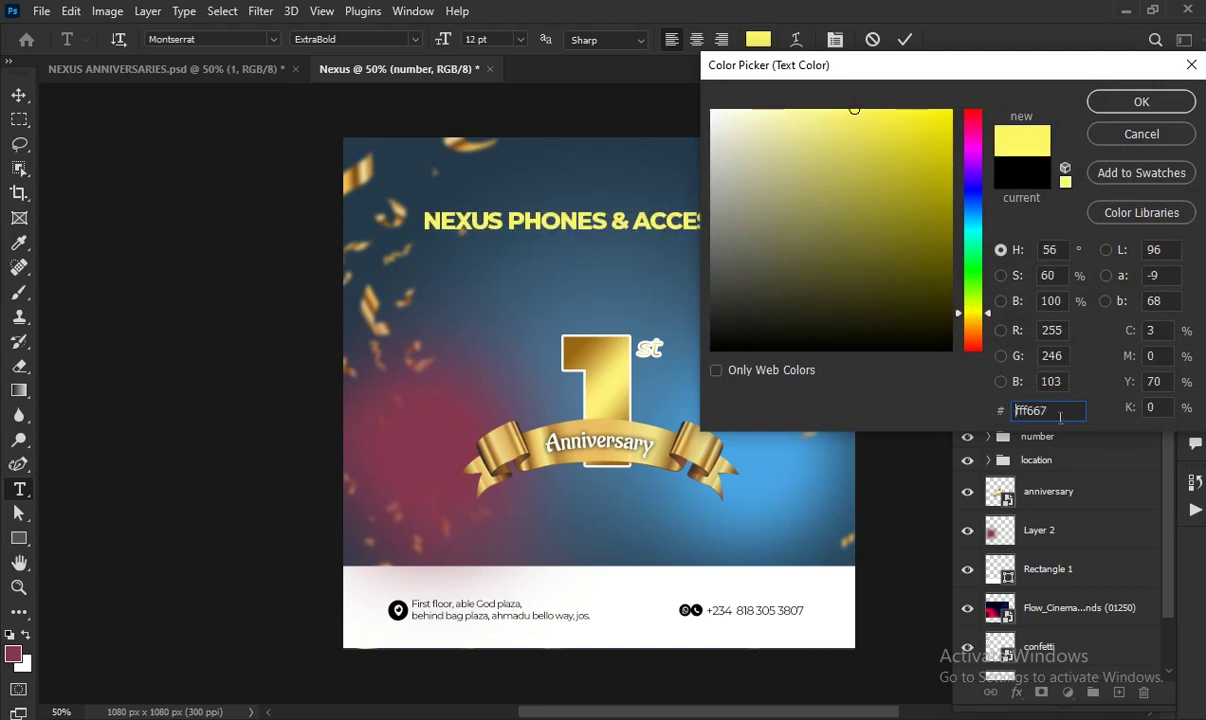
pyautogui.click(1100, 101)
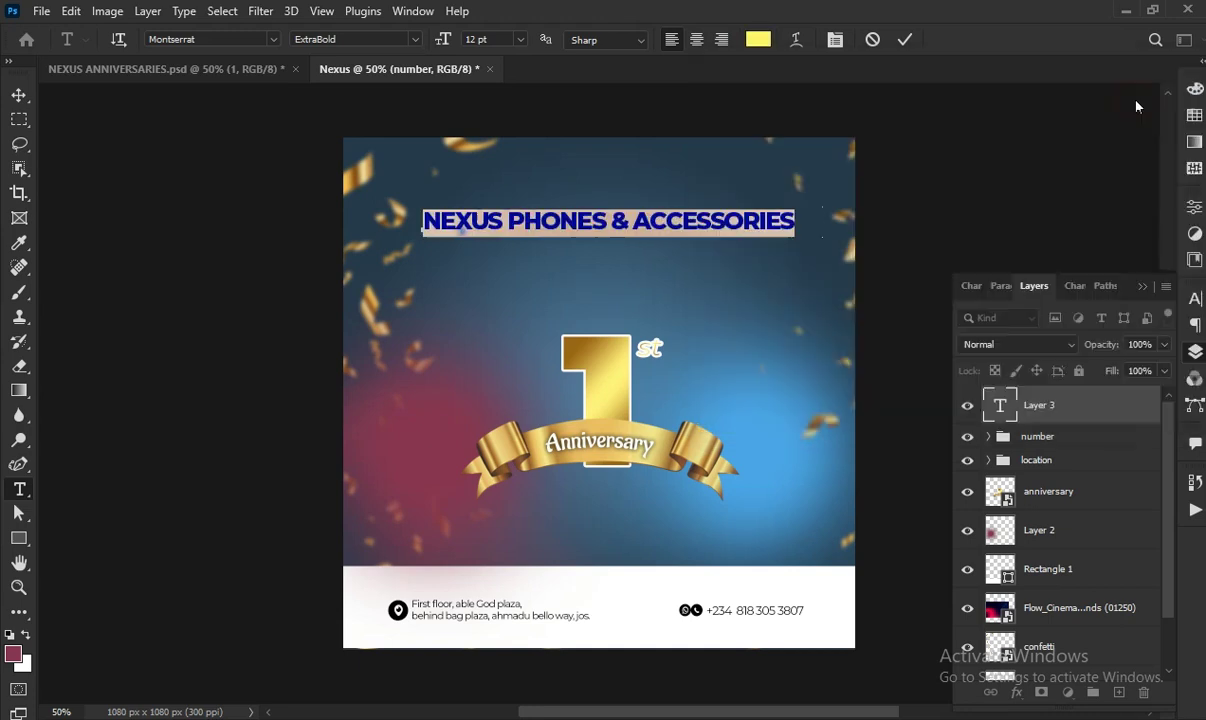
pyautogui.click(907, 46)
# Type the 6 pt SemiBold tagline 'CELEBRATING ONE YEAR OF GODS GOODNESS & WONDERFUL CUSTOMERS' below the title
pyautogui.click(506, 256)
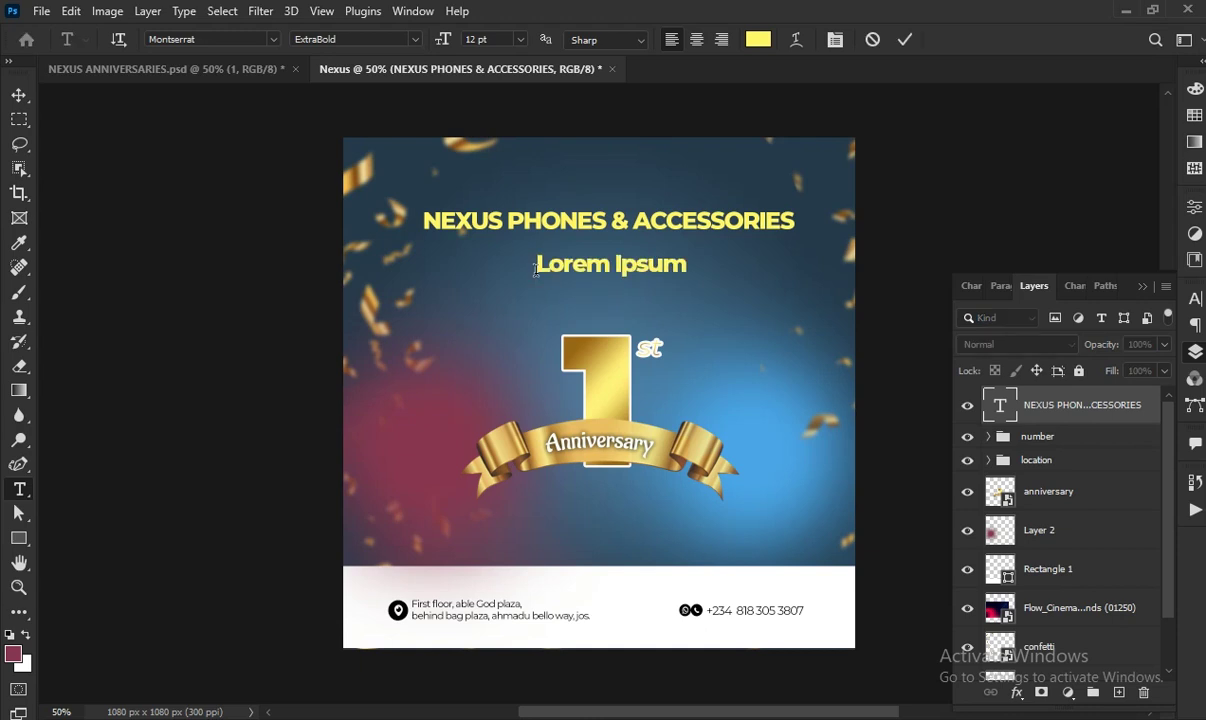
pyautogui.click(520, 39)
pyautogui.click(470, 79)
pyautogui.click(418, 40)
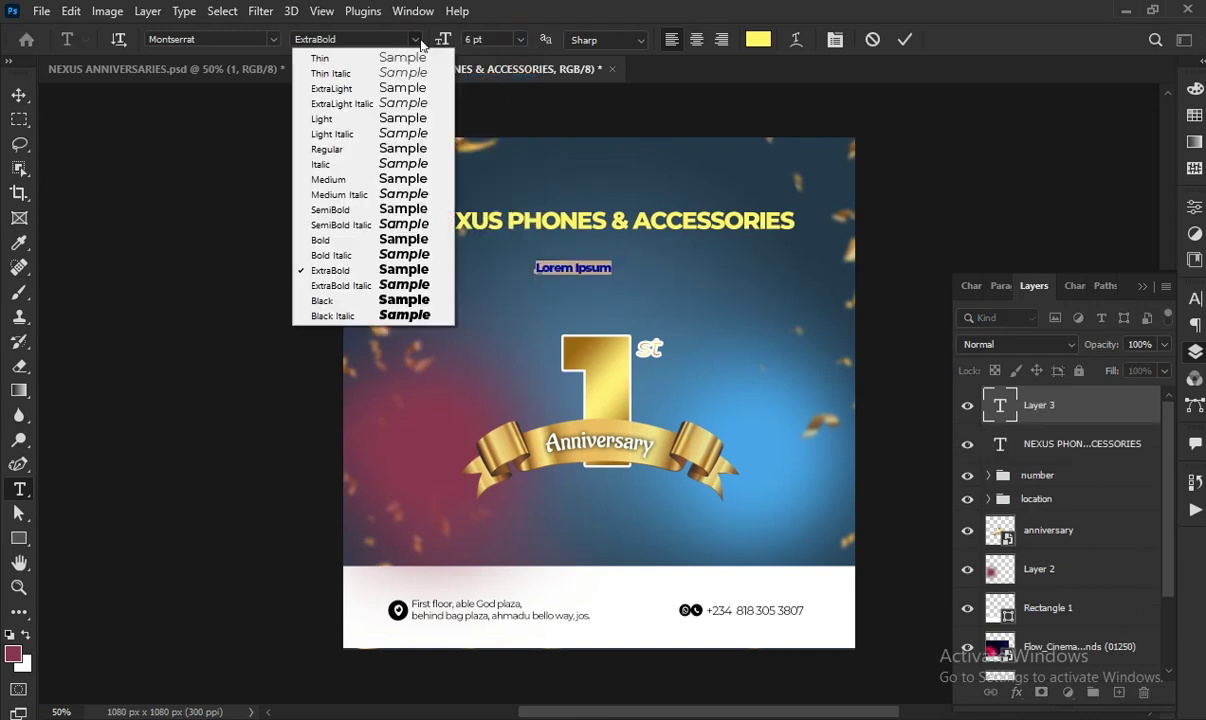
pyautogui.click(400, 224)
pyautogui.click(413, 40)
pyautogui.click(400, 209)
pyautogui.press('BackSpace')
pyautogui.write('CELEBRATING')
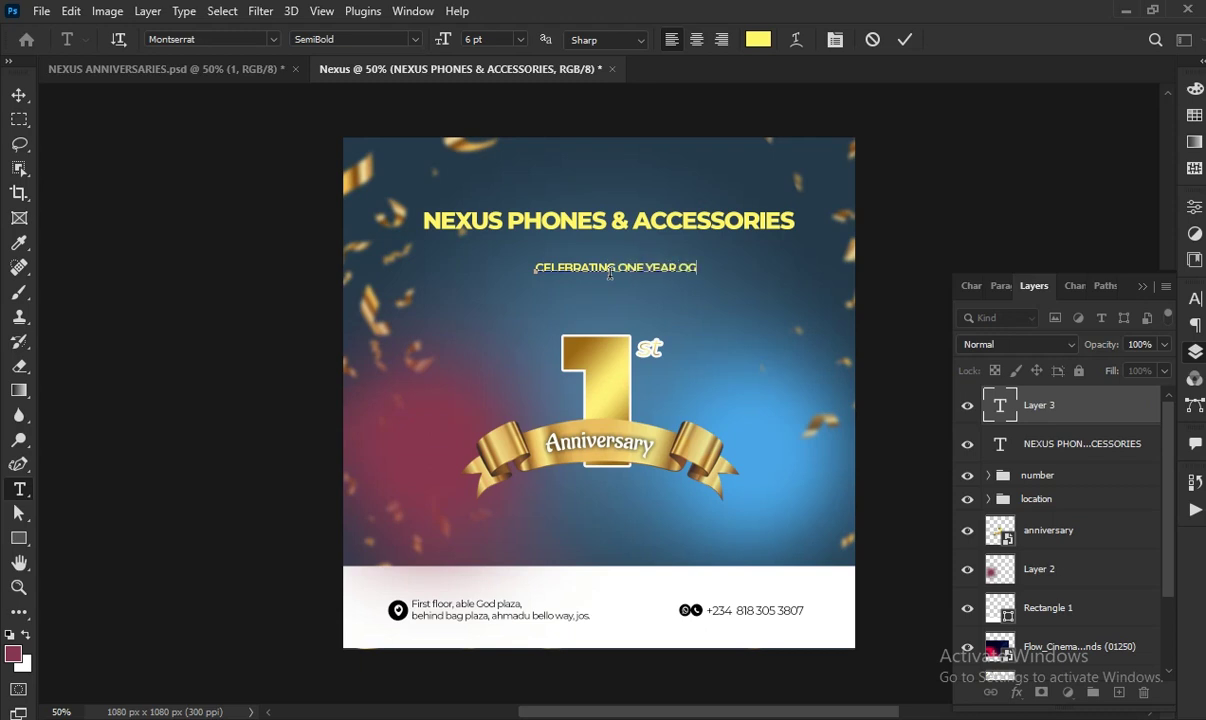
pyautogui.write(' ONE YEAR OF GODS GOODNESS')
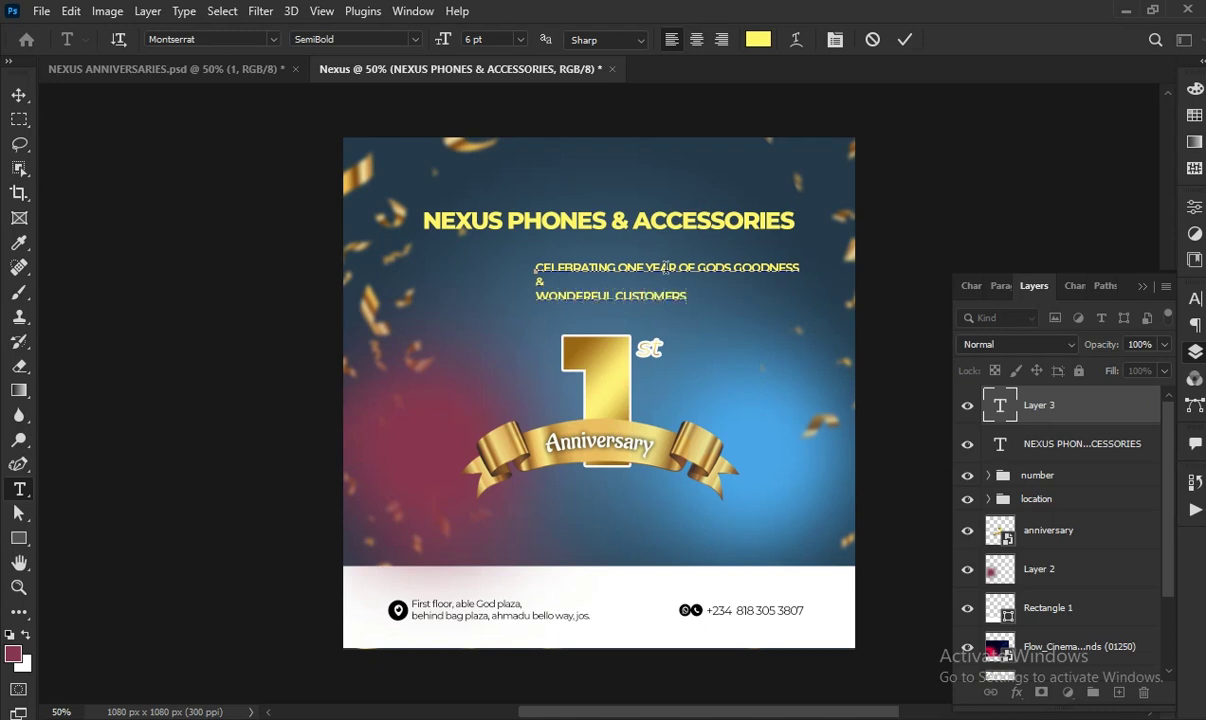
# Centre-align the tagline, make it white, and move it just under the title
pyautogui.hotkey('ctrl', 'a')
pyautogui.click(697, 40)
pyautogui.click(758, 40)
pyautogui.moveTo(736, 128); pyautogui.dragTo(677, 85)
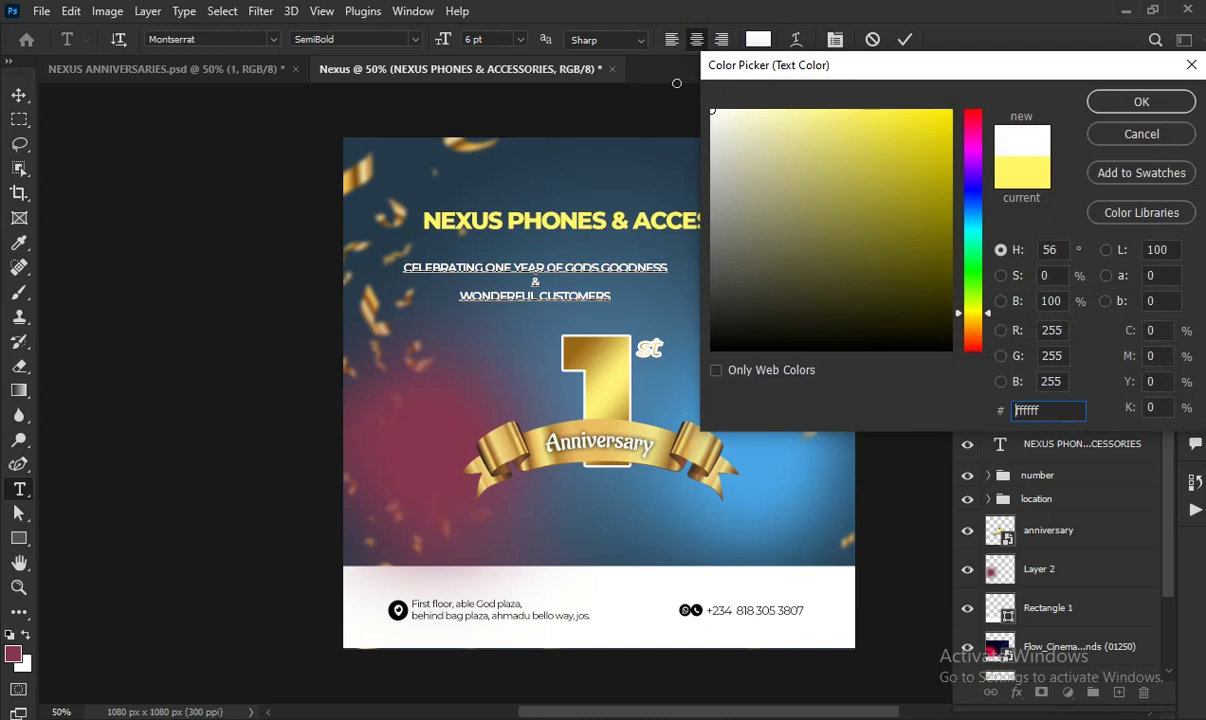
pyautogui.click(1141, 101)
pyautogui.click(904, 40)
pyautogui.moveTo(560, 297); pyautogui.dragTo(627, 281)
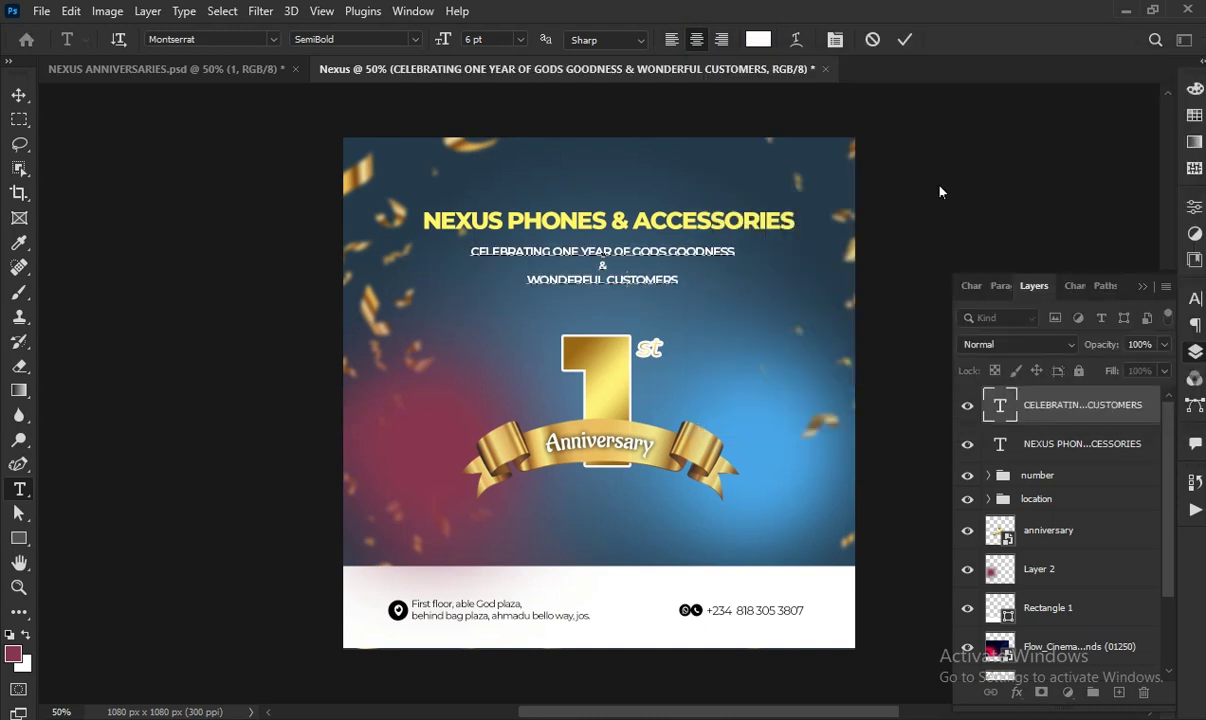
pyautogui.click(905, 41)
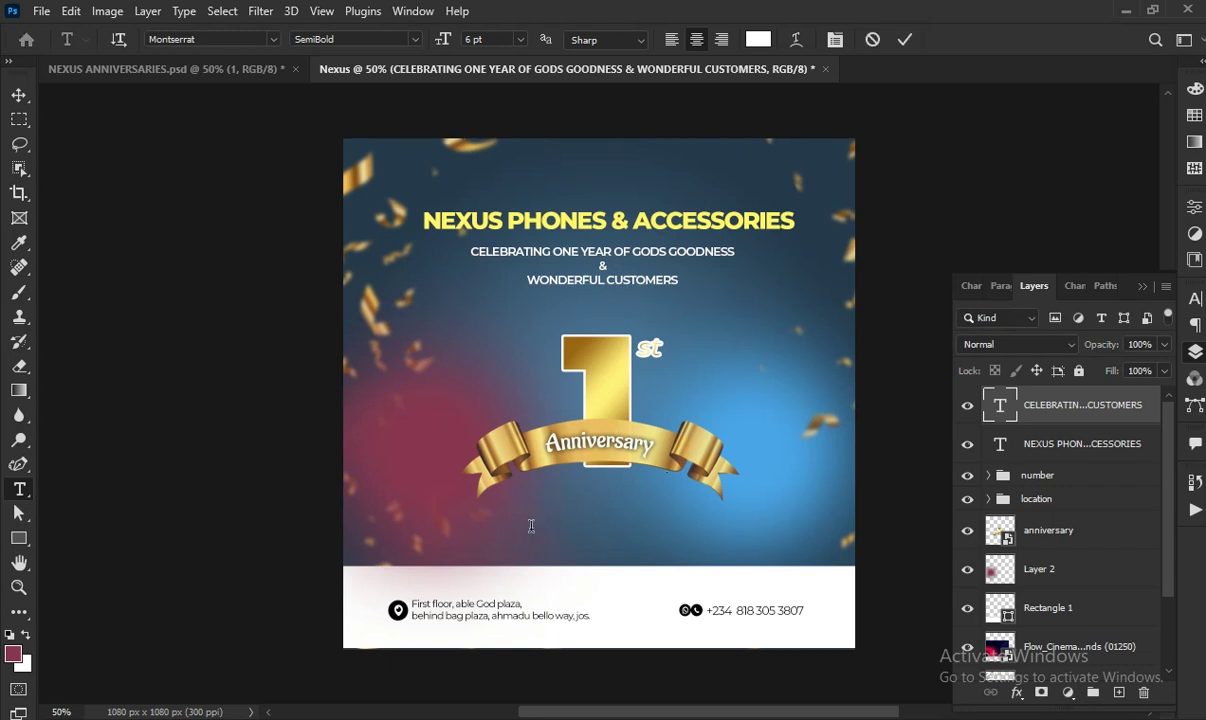
# Replace the placeholder below the emblem with 'THANK YOU FOR YOUR PATRONAGE' and commit
pyautogui.click(494, 522)
pyautogui.press('BackSpace')
pyautogui.write('THANK YOU')
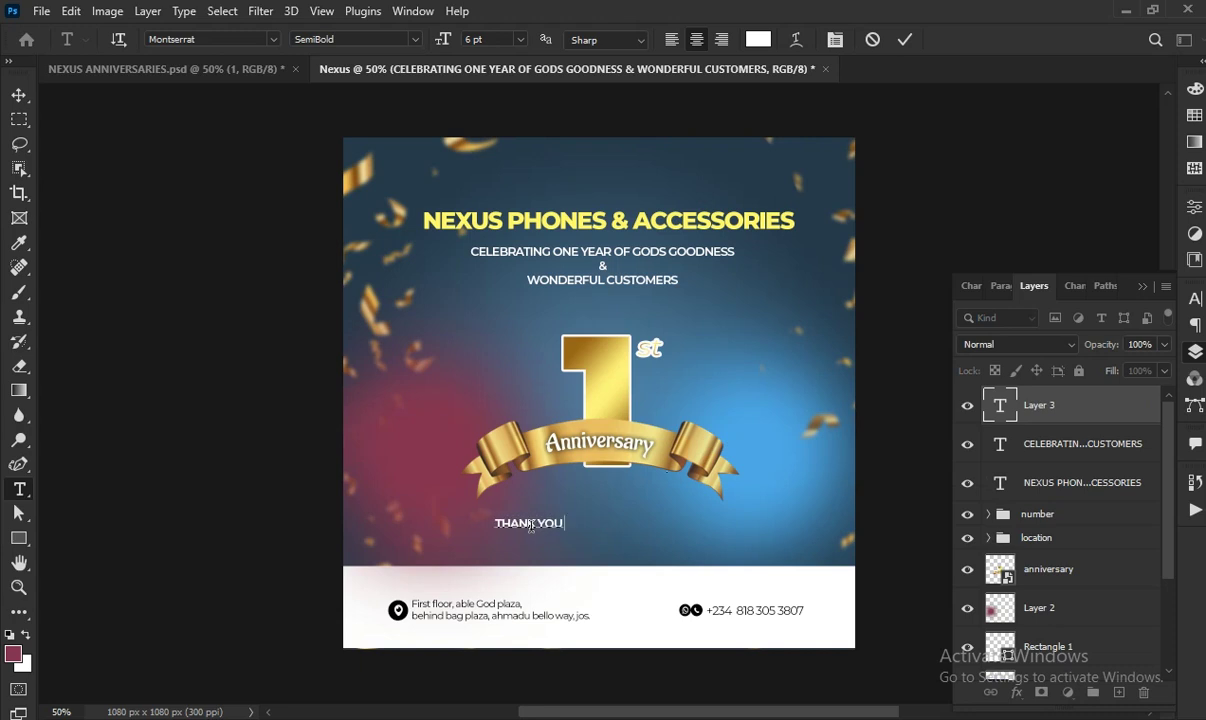
pyautogui.write(' FOR YOU')
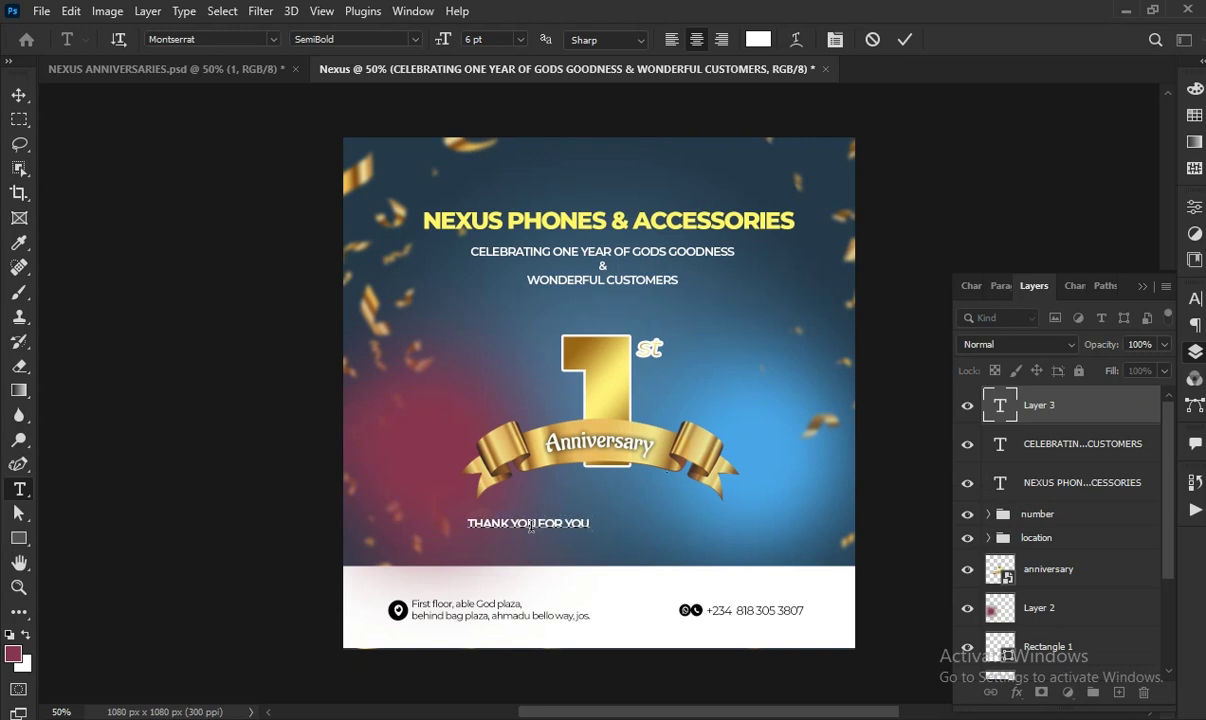
pyautogui.write('R PATRONAGE')
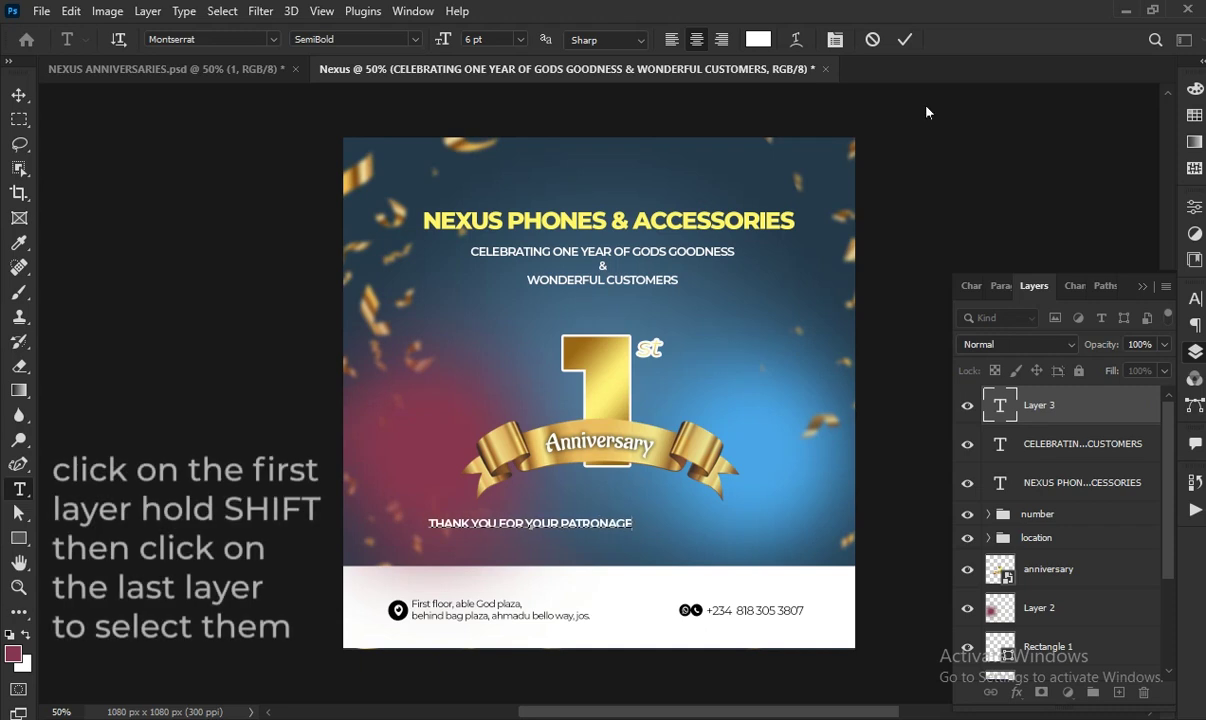
pyautogui.click(958, 157)
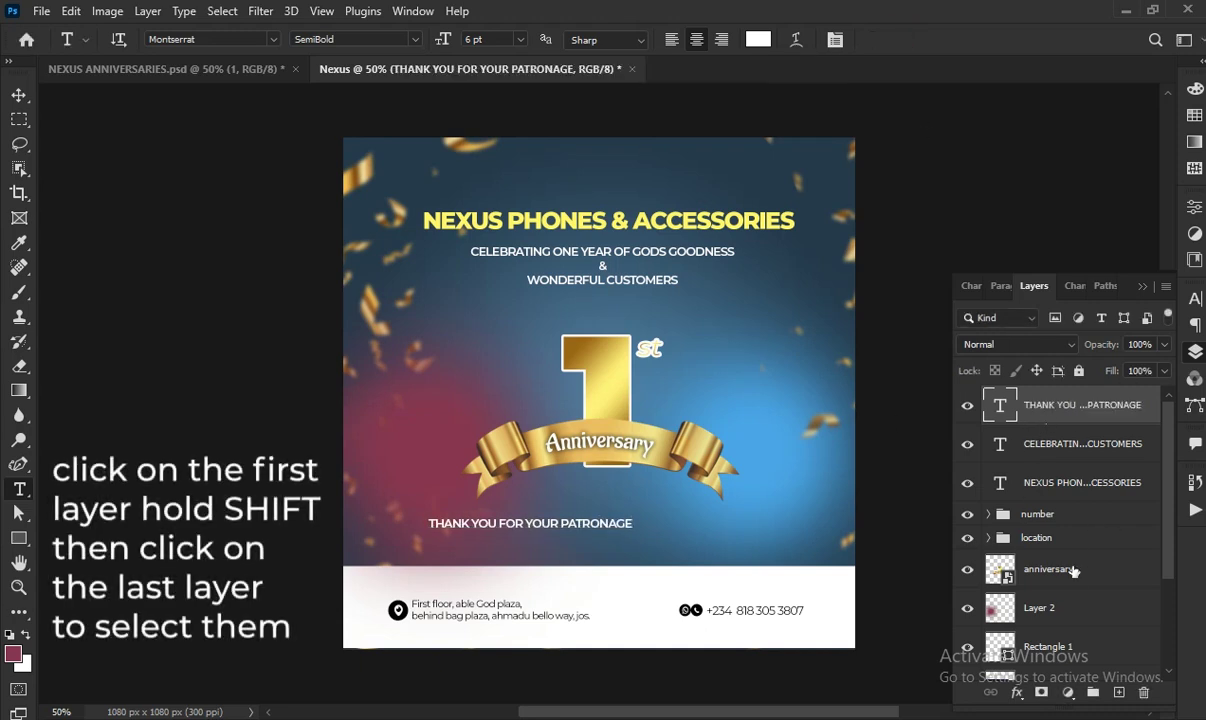
# Centre the three text lines horizontally on the canvas using the Background layer
pyautogui.press('v')
pyautogui.keyDown('shift'); pyautogui.click(1095, 484); pyautogui.keyUp('shift')
pyautogui.scroll(-3, 1100, 600)
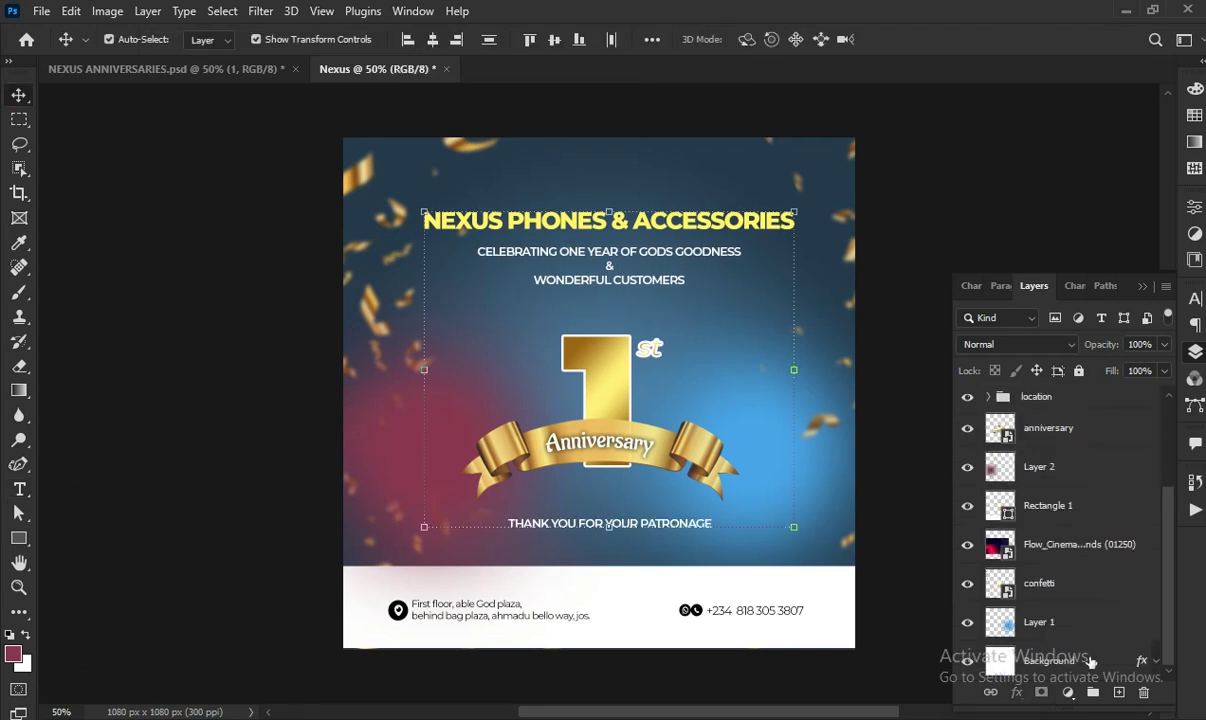
pyautogui.keyDown('ctrl'); pyautogui.click(1100, 660); pyautogui.keyUp('ctrl')
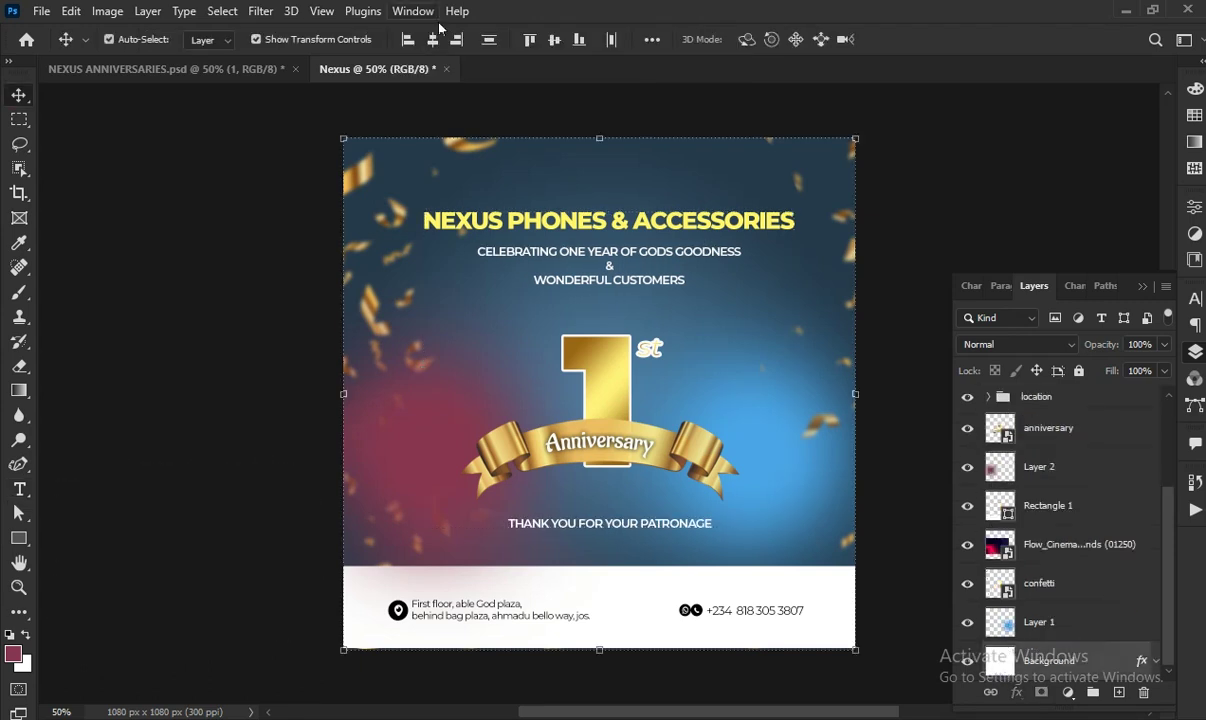
pyautogui.click(432, 39)
# Raise the gold anniversary emblem slightly and begin editing the address text
pyautogui.keyDown('ctrl'); pyautogui.click(1077, 427); pyautogui.keyUp('ctrl')
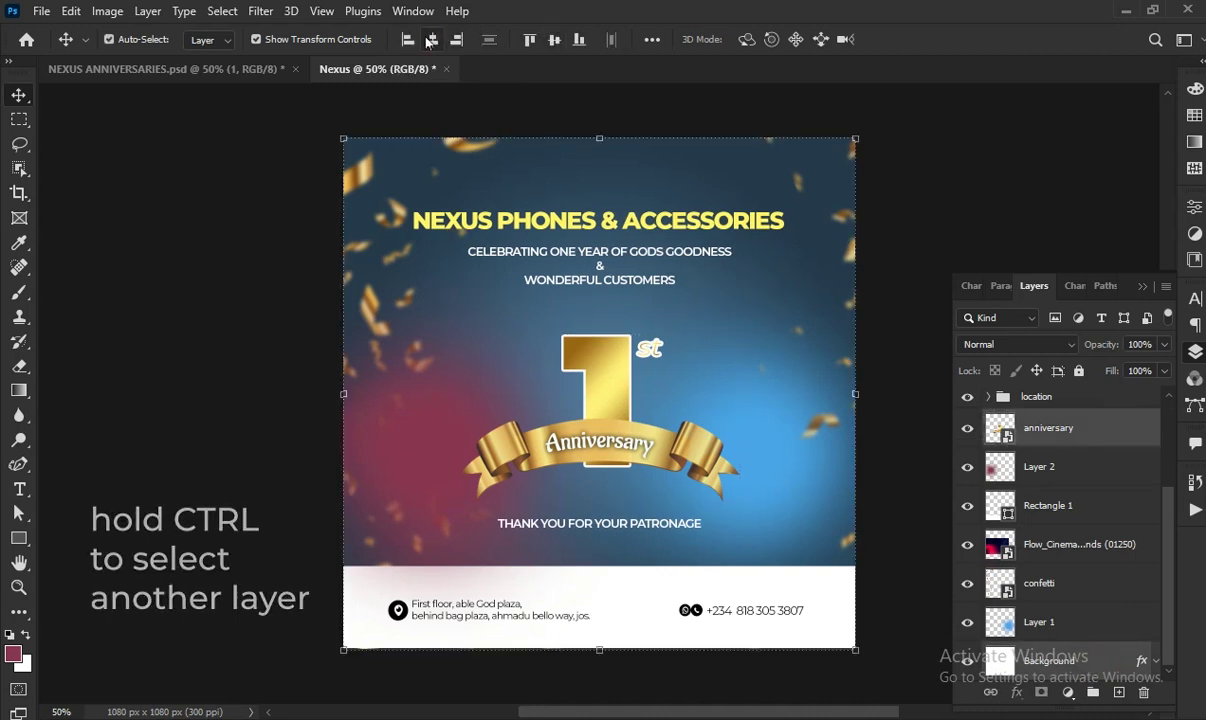
pyautogui.click(1096, 428)
pyautogui.press('Up')
pyautogui.press('Up')
pyautogui.press('Up')
pyautogui.press('Up')
pyautogui.press('Up')
pyautogui.press('Up')
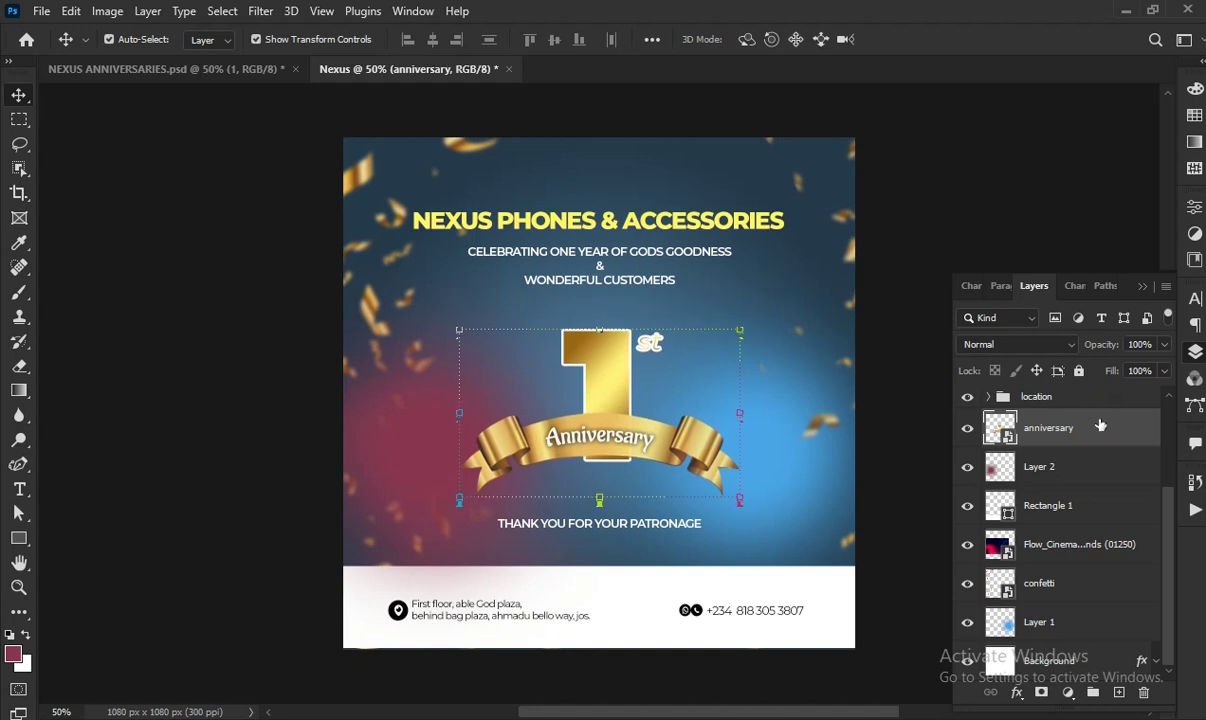
pyautogui.scroll(3, 1105, 495)
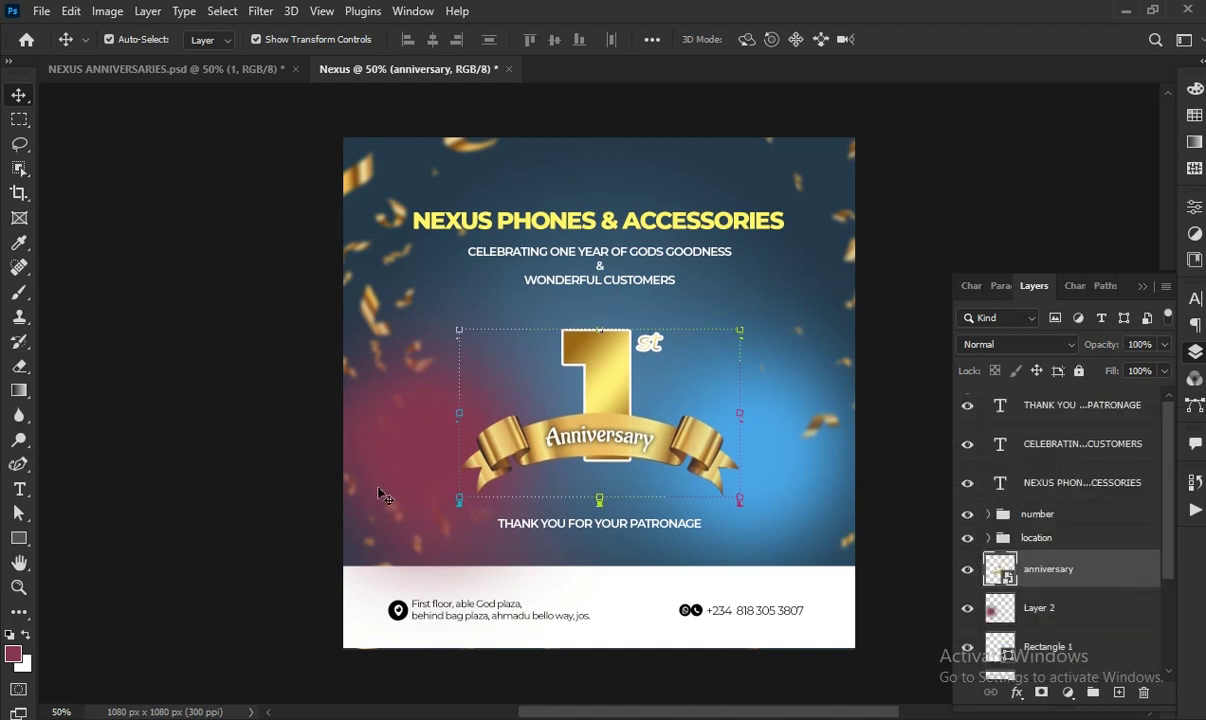
pyautogui.click(20, 488)
pyautogui.click(478, 617)
# Make the address text SemiBold
pyautogui.hotkey('ctrl', 'a')
pyautogui.click(397, 40)
pyautogui.click(353, 211)
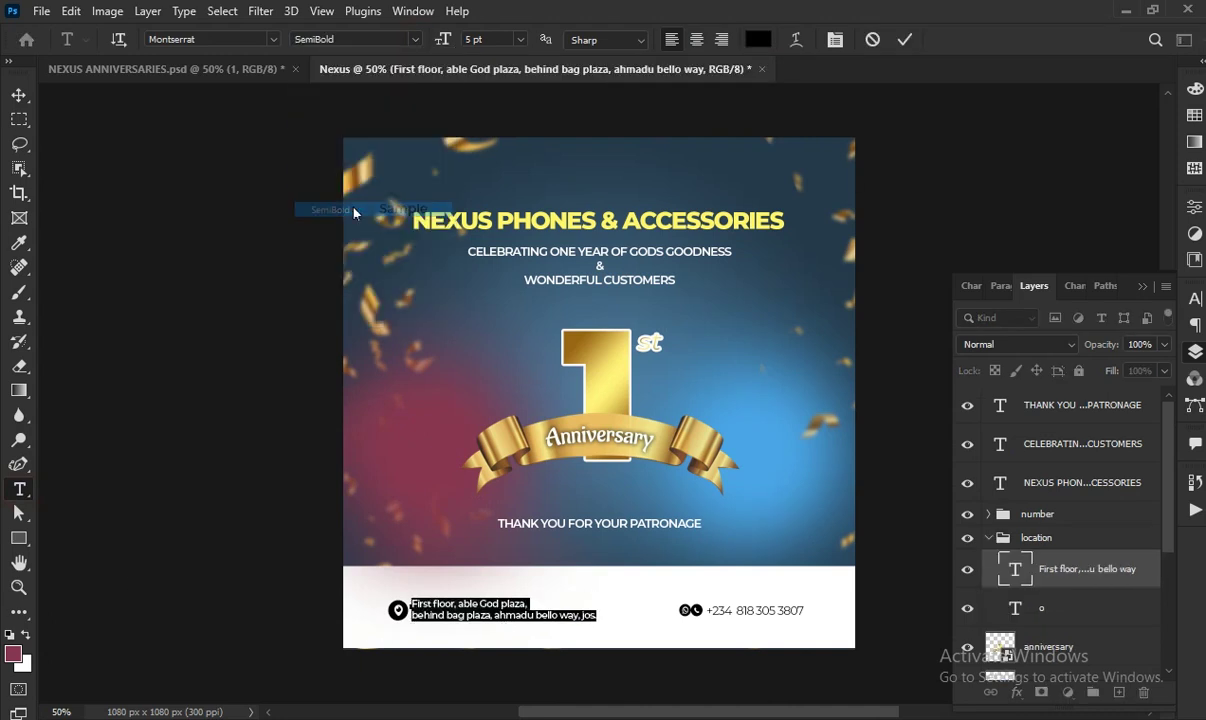
pyautogui.click(905, 39)
# Make the phone number text SemiBold too, then collapse the 'number' group
pyautogui.click(783, 609)
pyautogui.hotkey('ctrl', 'a')
pyautogui.click(400, 40)
pyautogui.click(360, 213)
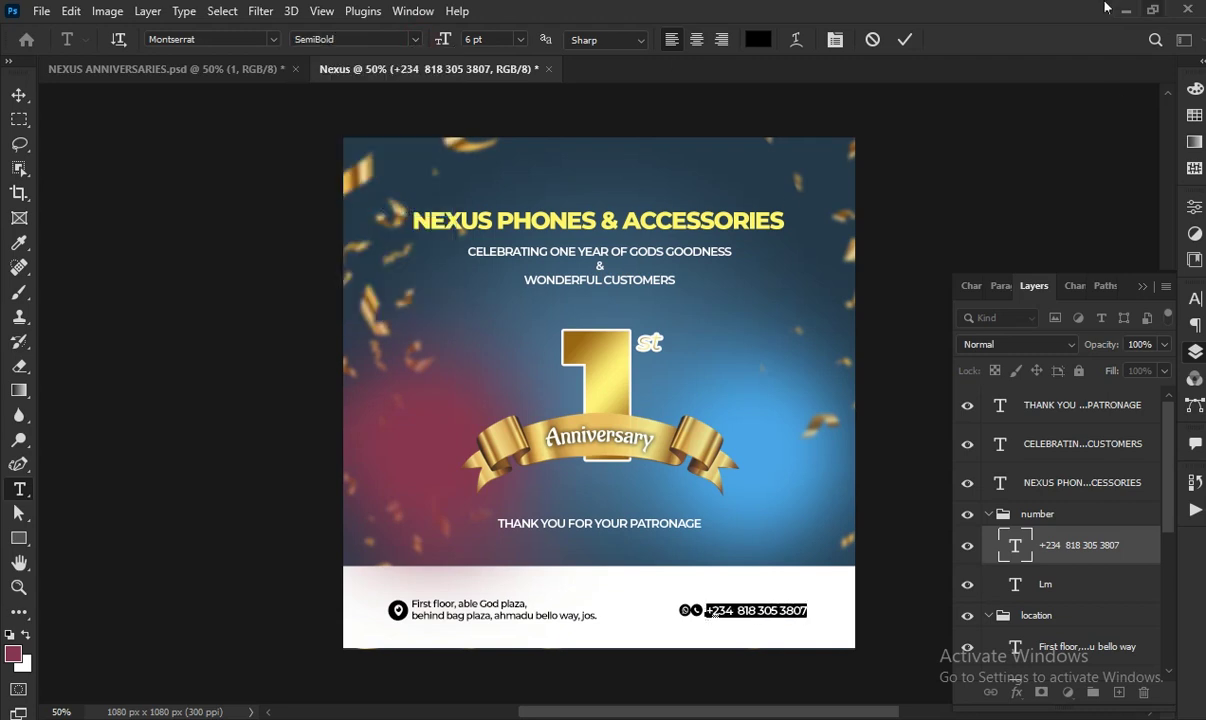
pyautogui.click(905, 40)
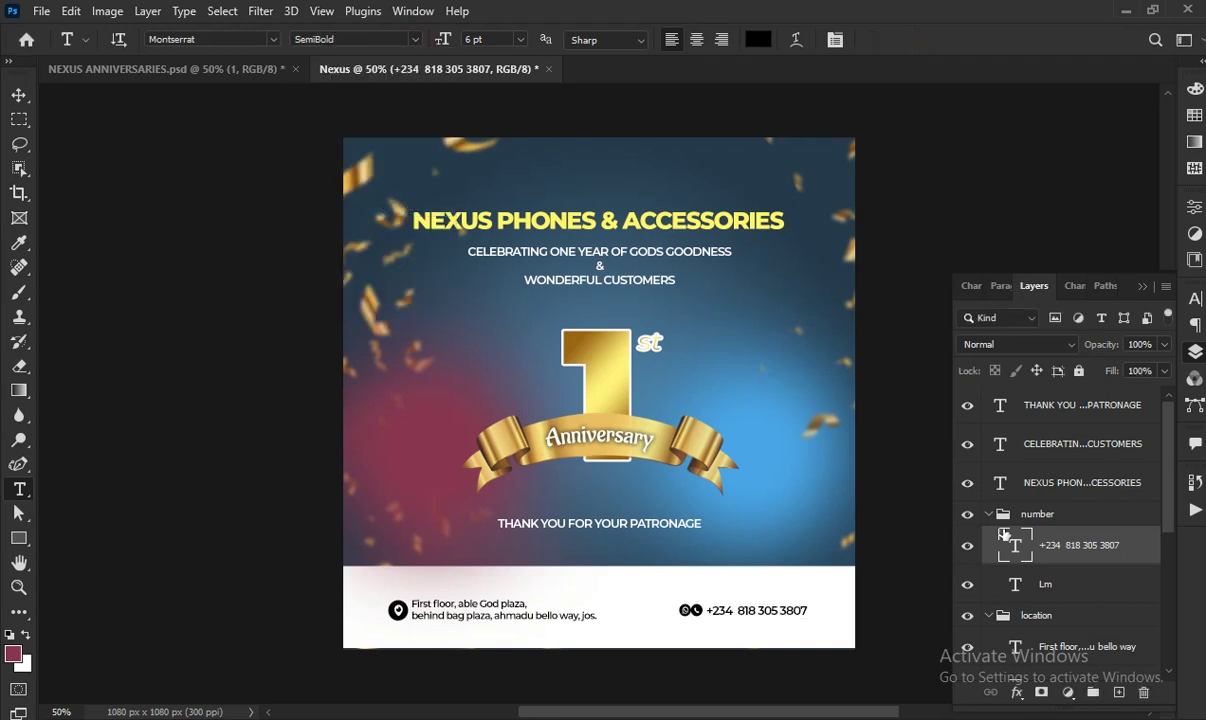
pyautogui.click(989, 515)
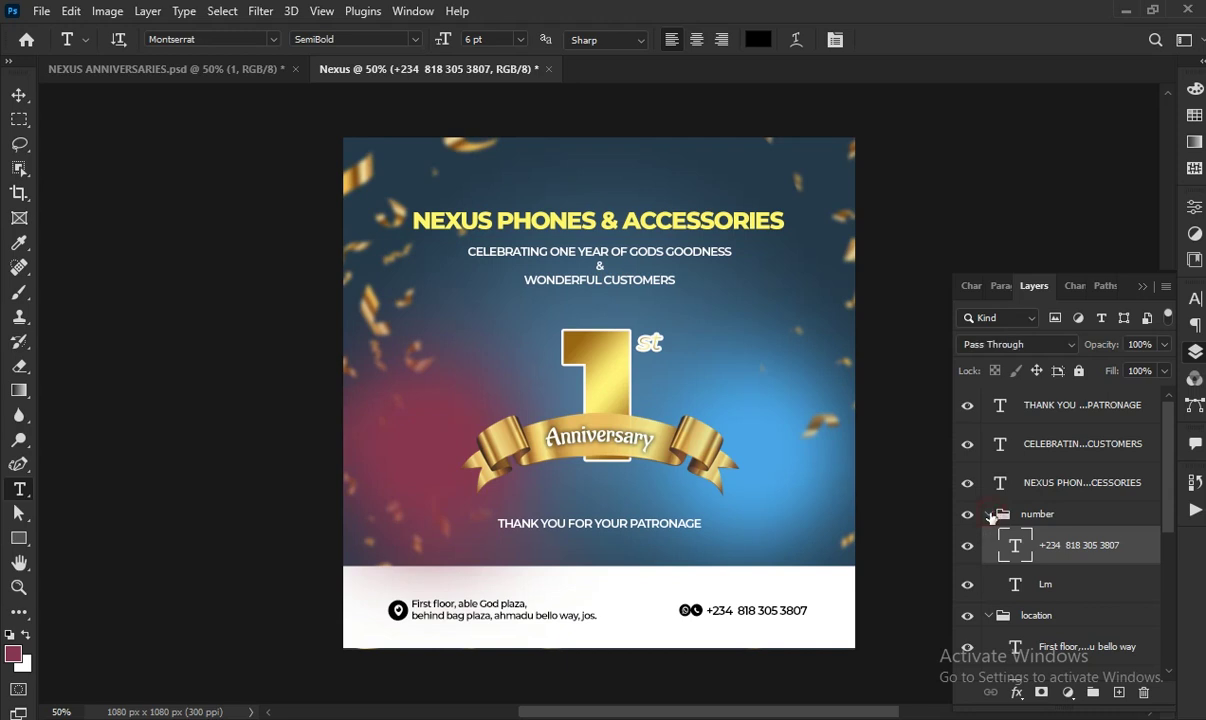